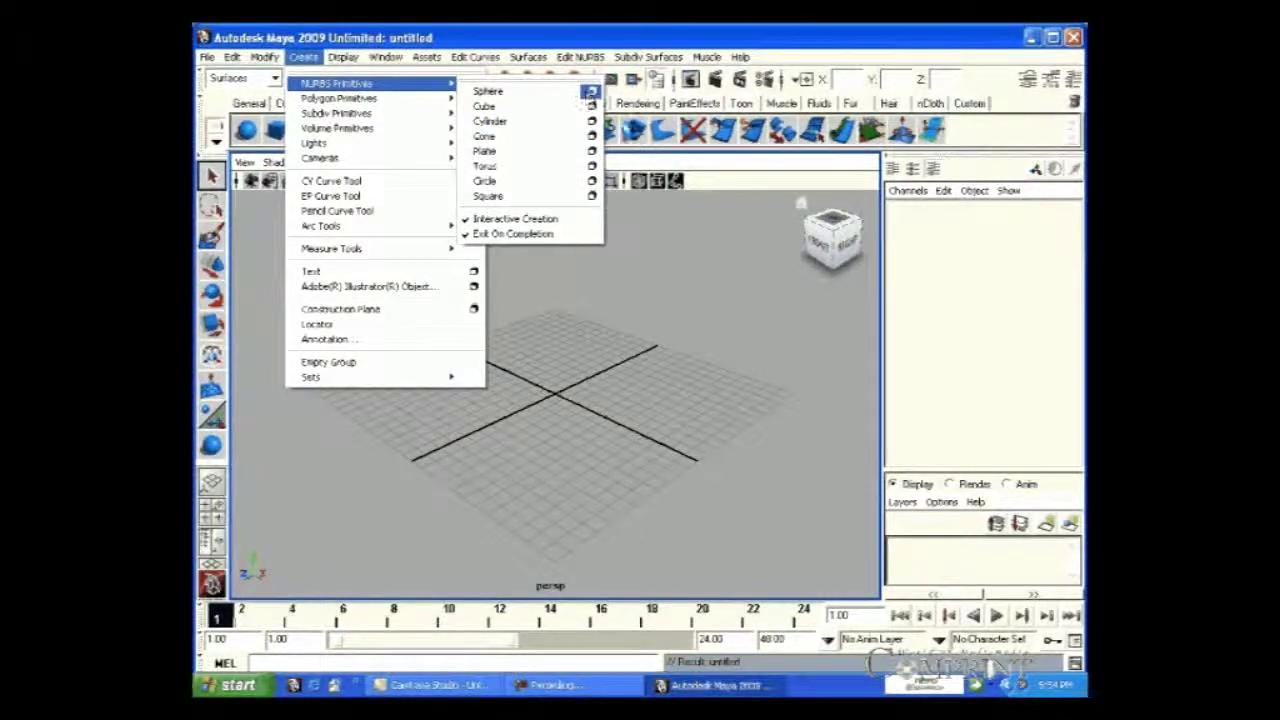
# Create a NURBS sphere with 23 sections and 22 spans, centred on the grid origin.
pyautogui.click(591, 91)
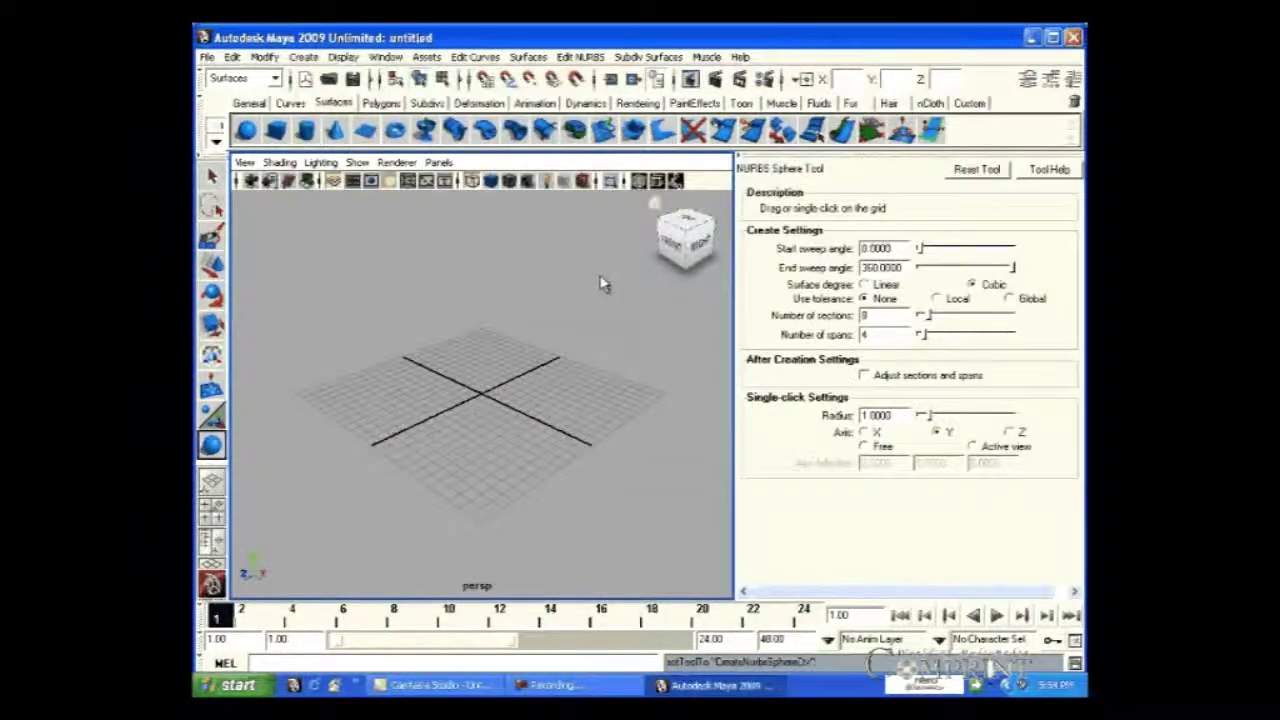
pyautogui.click(960, 316)
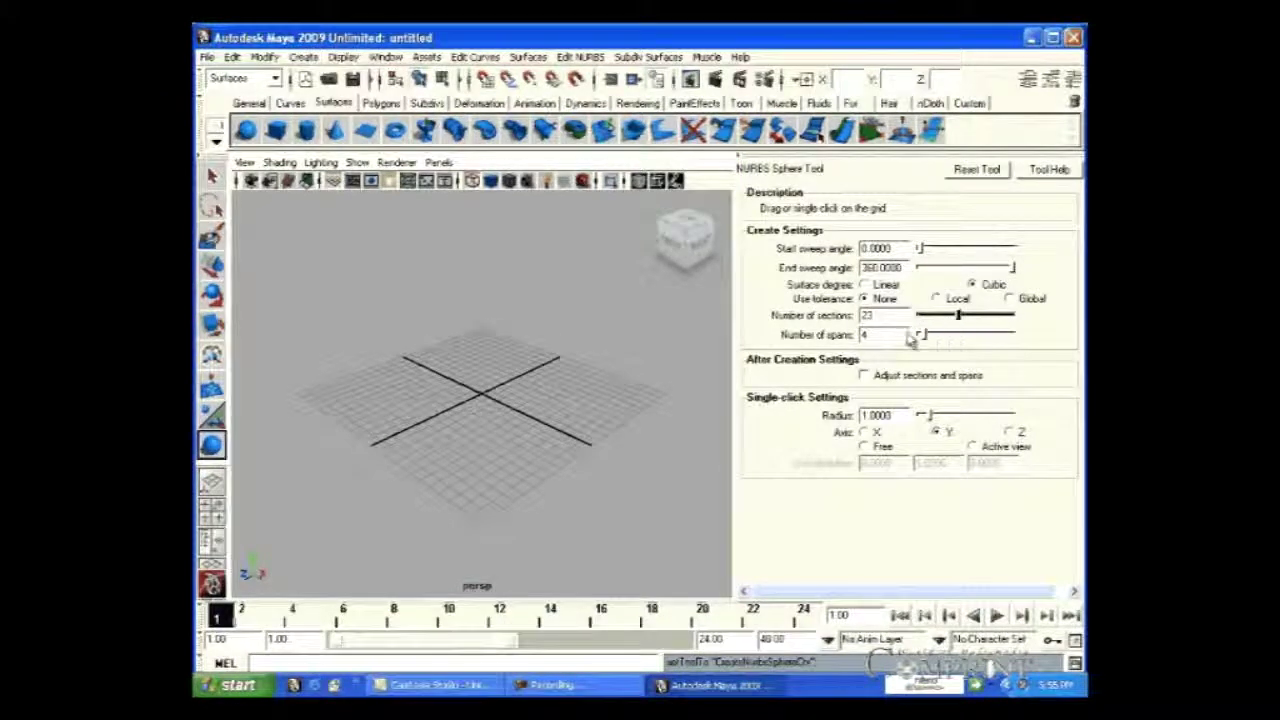
pyautogui.click(958, 334)
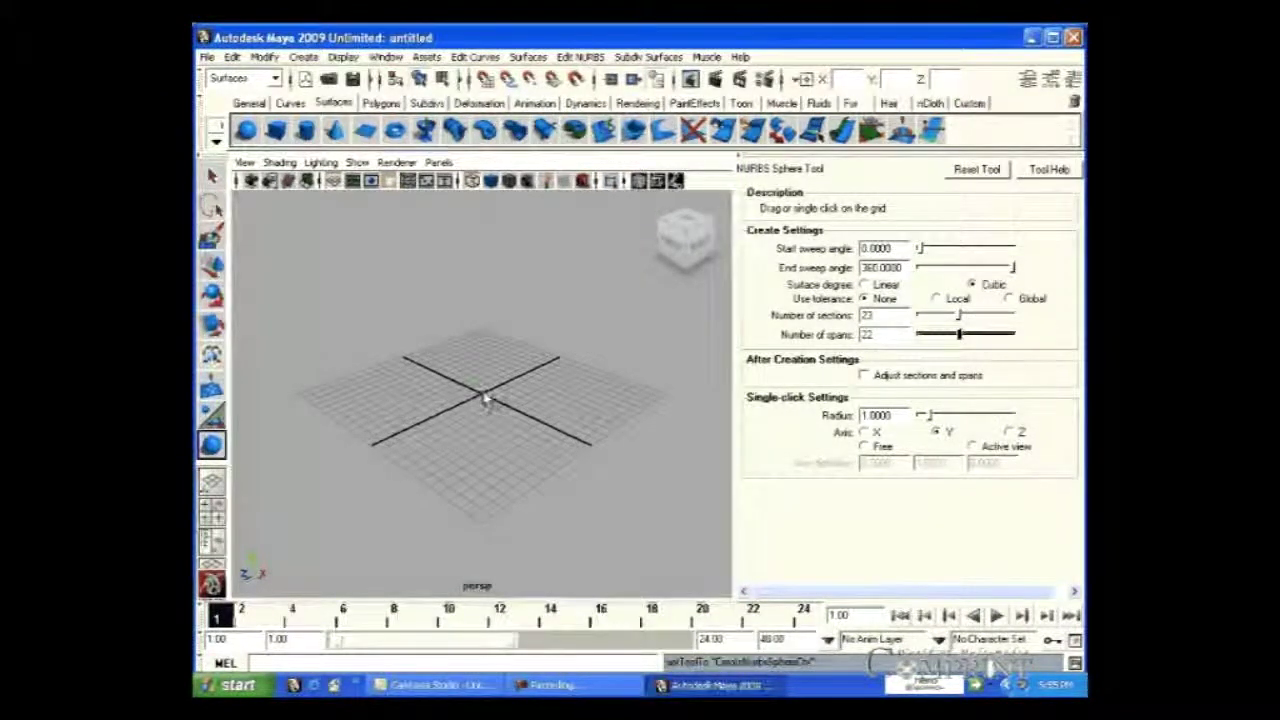
pyautogui.moveTo(484, 399); pyautogui.dragTo(532, 413)
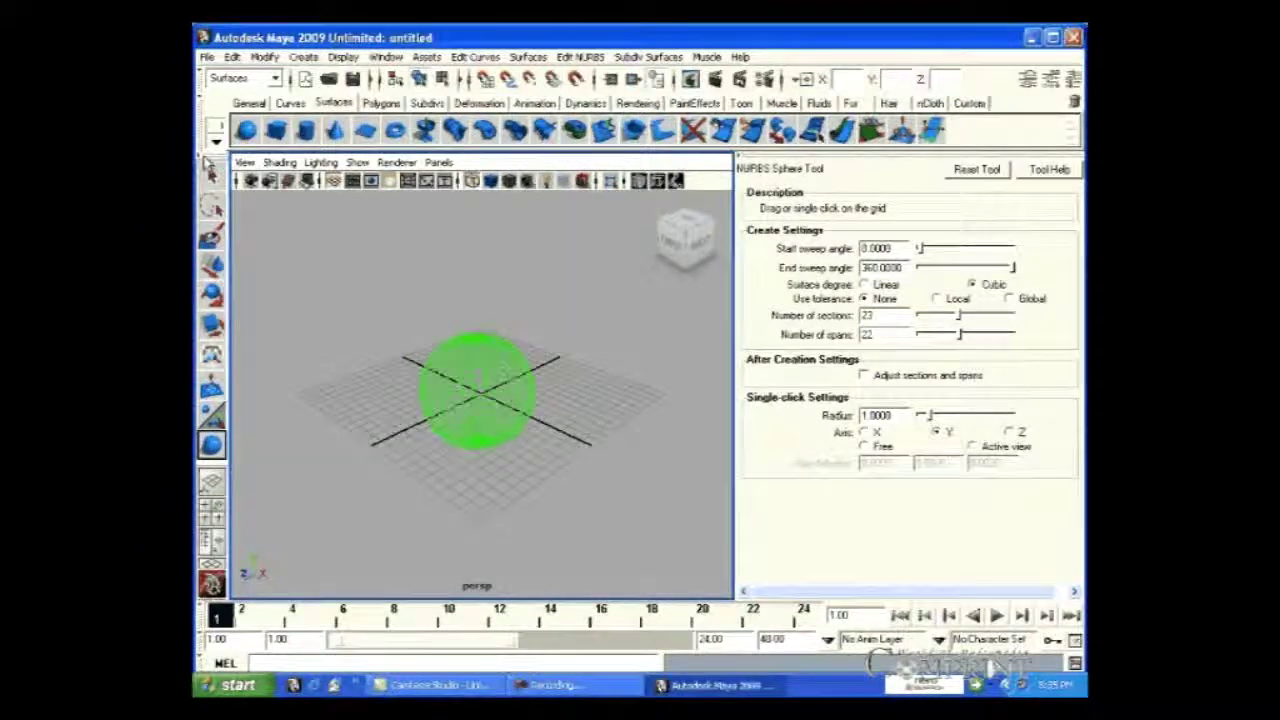
pyautogui.click(210, 172)
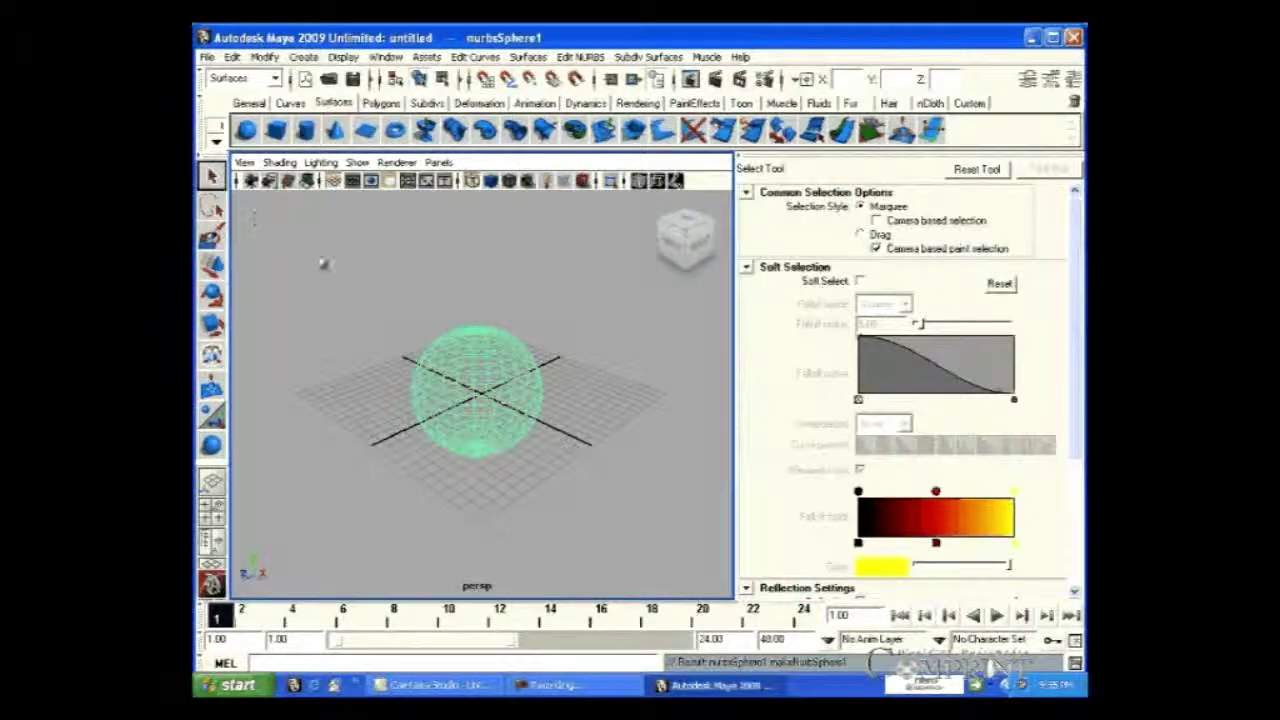
# Display the sphere in smooth shaded mode and reselect it.
pyautogui.click(555, 360)
pyautogui.press('5')
pyautogui.click(514, 386)
# Activate the Sculpt Geometry Tool for the sphere and set its upper brush radius to 0.5.
pyautogui.click(590, 57)
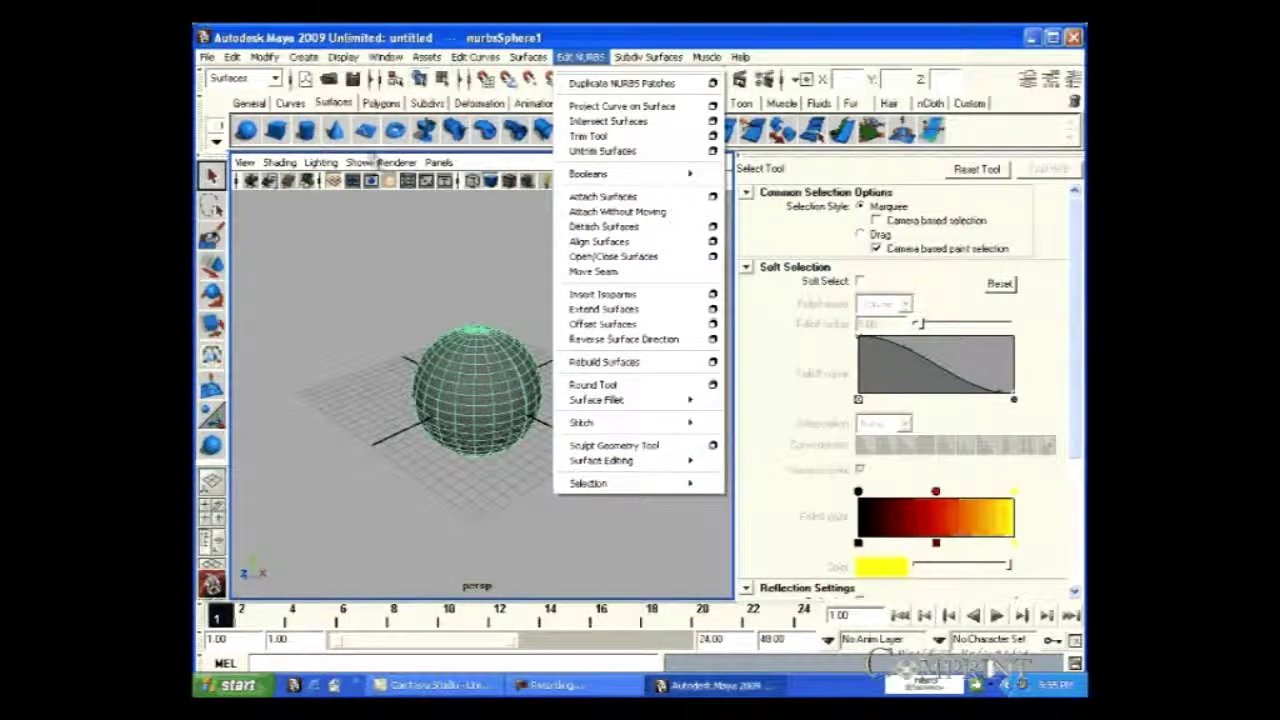
pyautogui.click(328, 104)
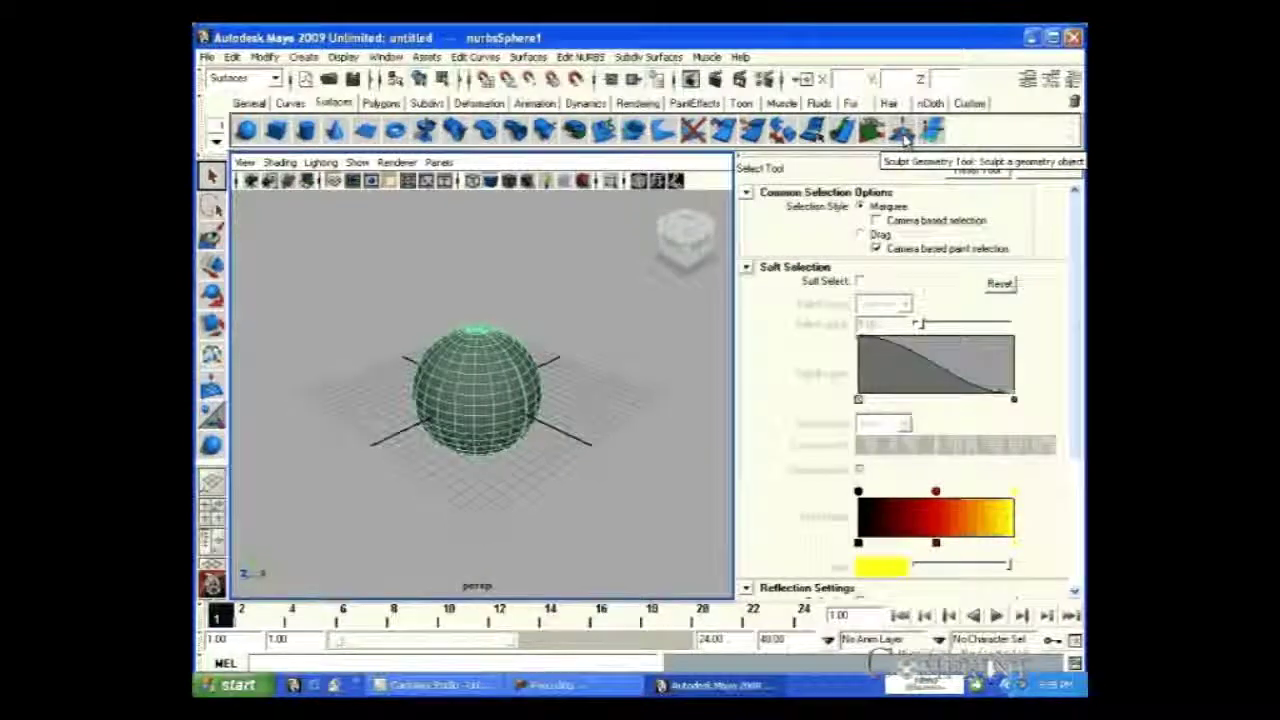
pyautogui.click(903, 134)
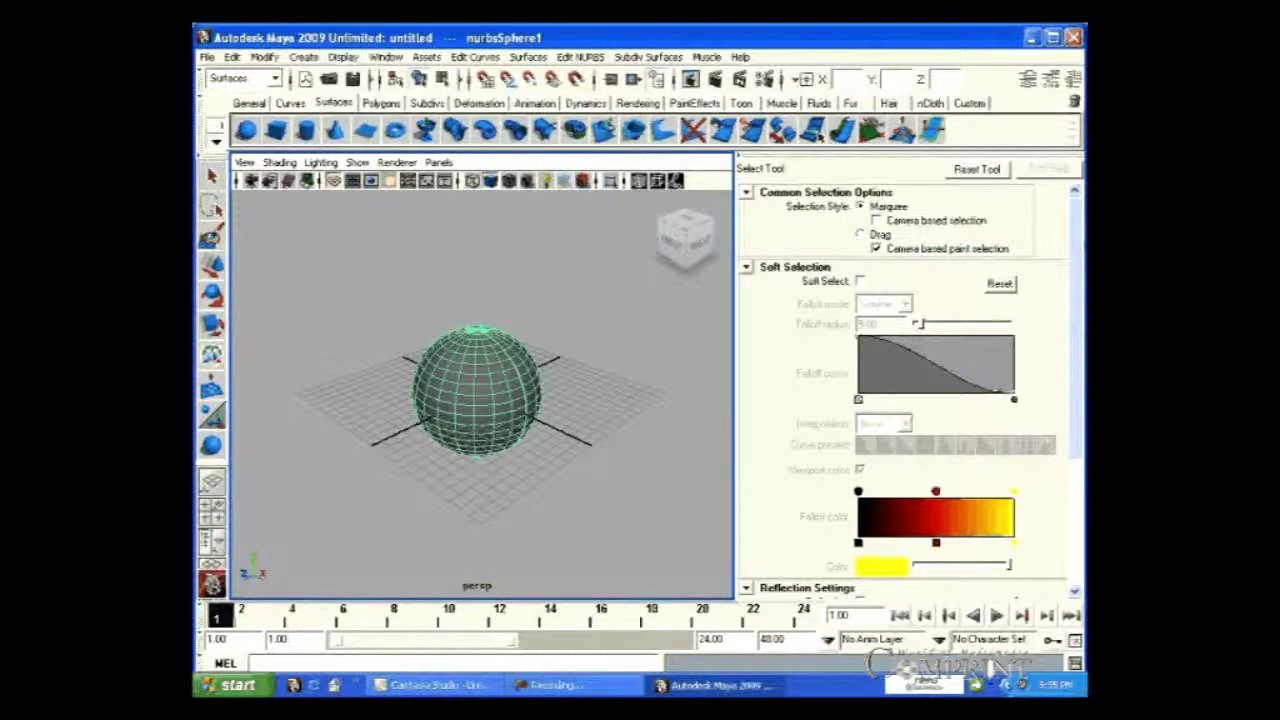
pyautogui.scroll(-5, 950, 240)
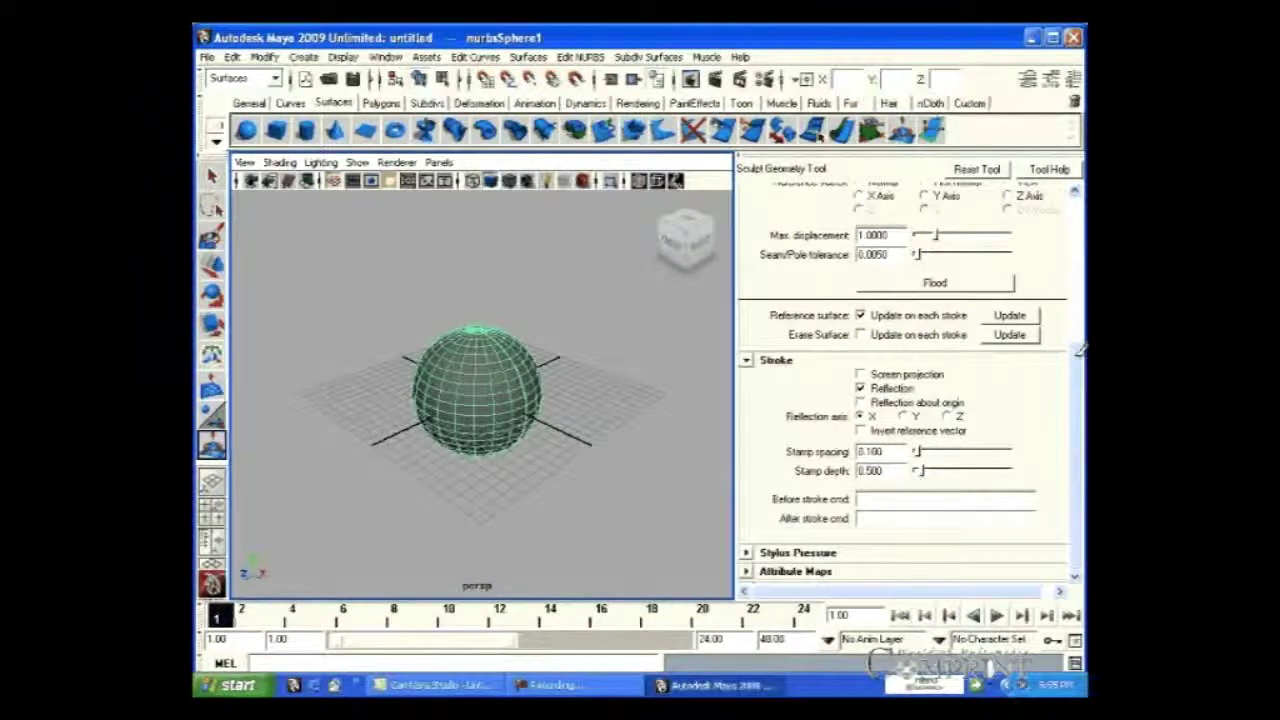
pyautogui.moveTo(1077, 352); pyautogui.dragTo(1080, 214)
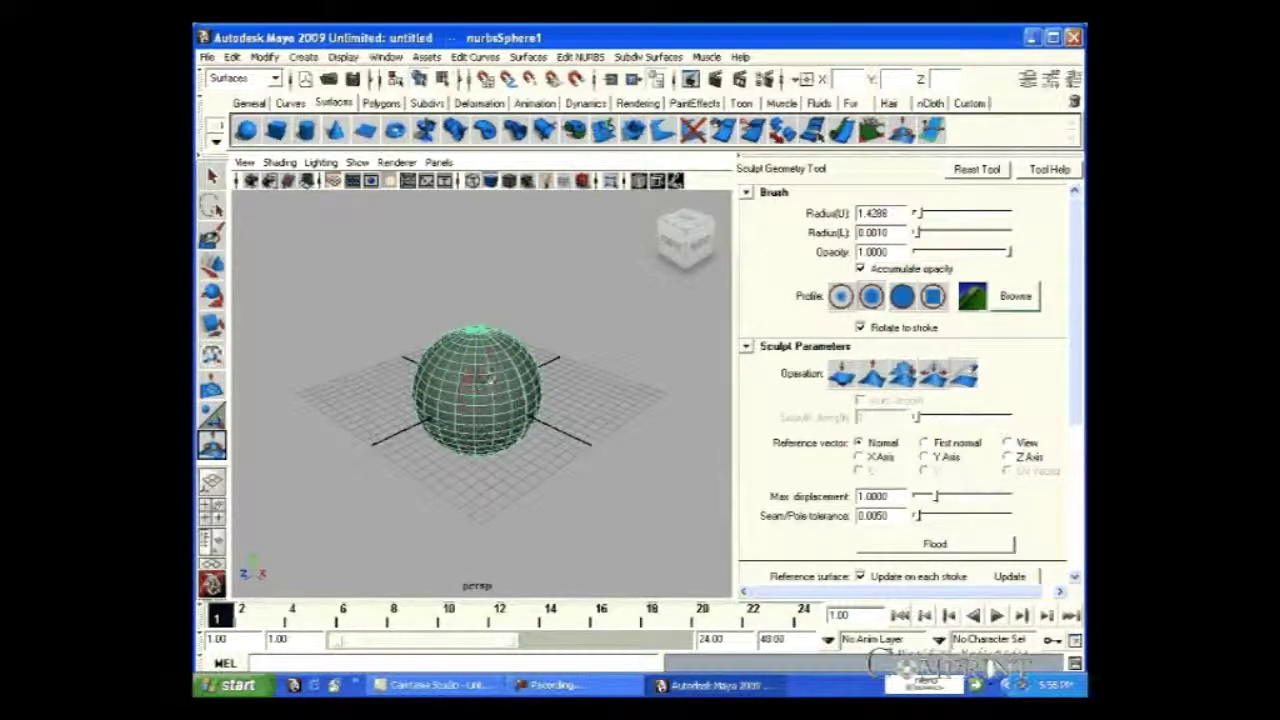
pyautogui.moveTo(890, 215); pyautogui.dragTo(784, 221)
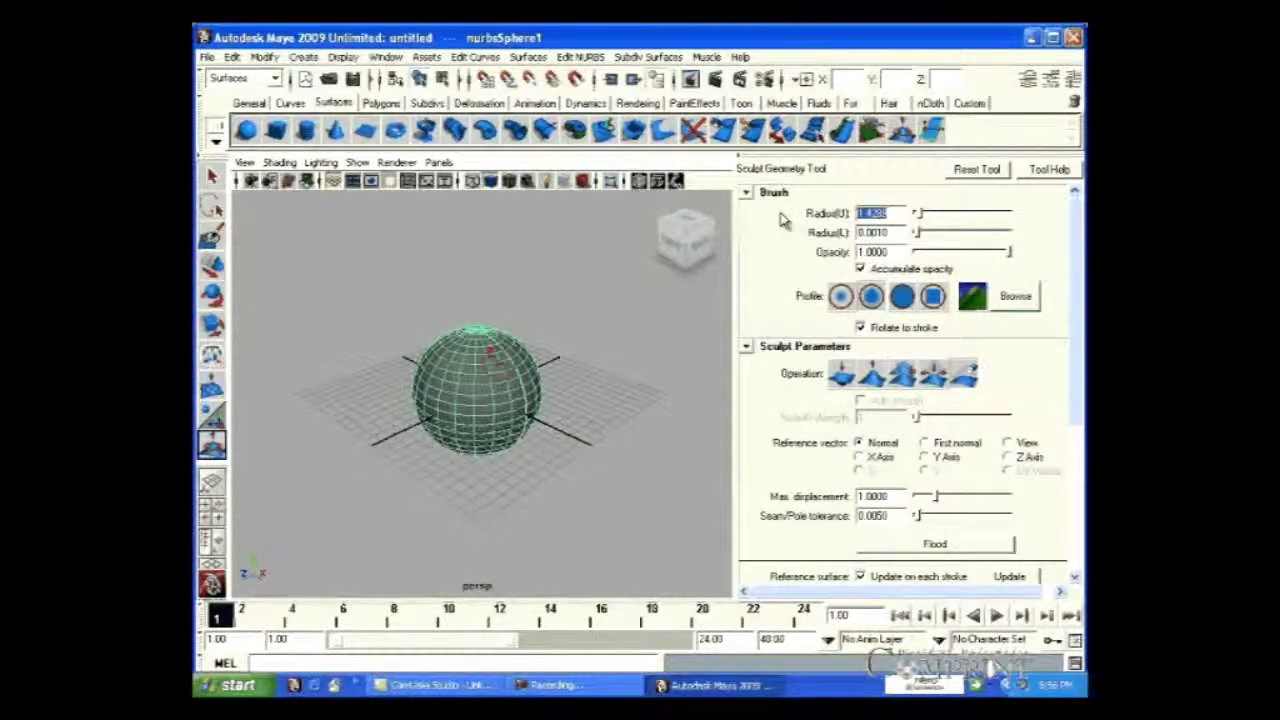
pyautogui.write('0.5')
pyautogui.press('Return')
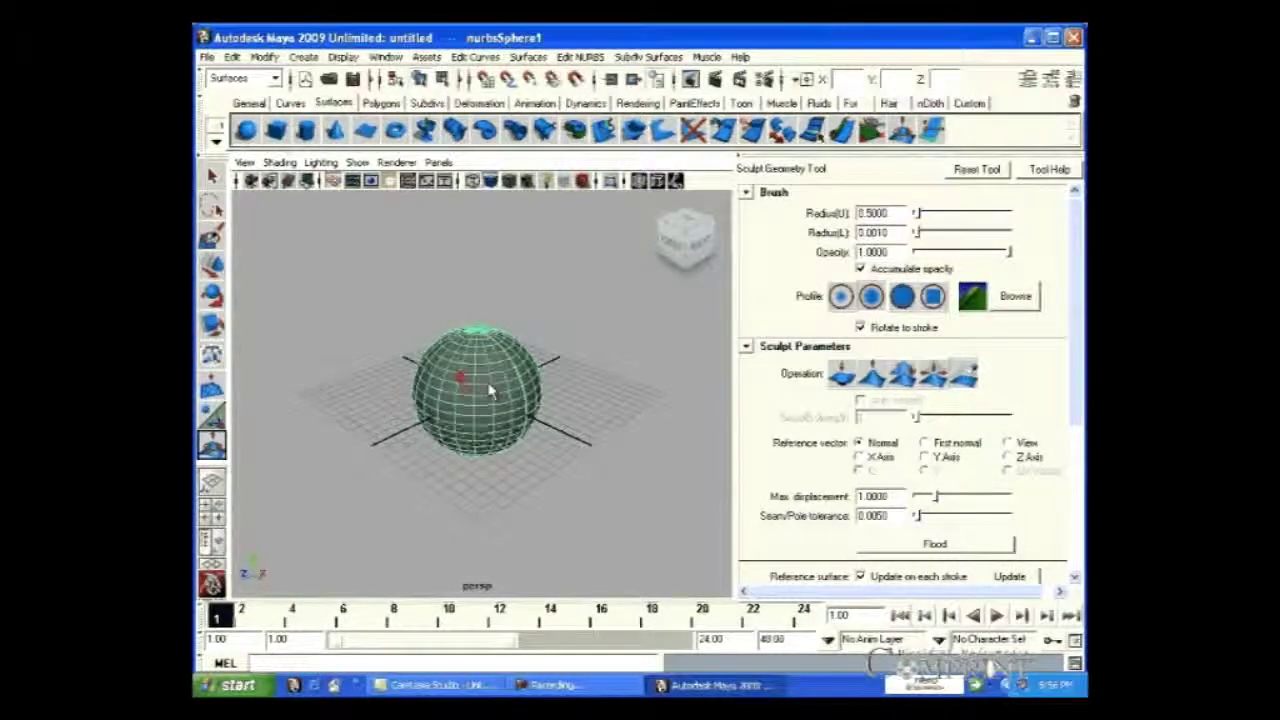
# Choose the Push operation with brush opacity 0.5 and sculpt a shallow dent in the sphere's upper front.
pyautogui.scroll(5, 490, 390)
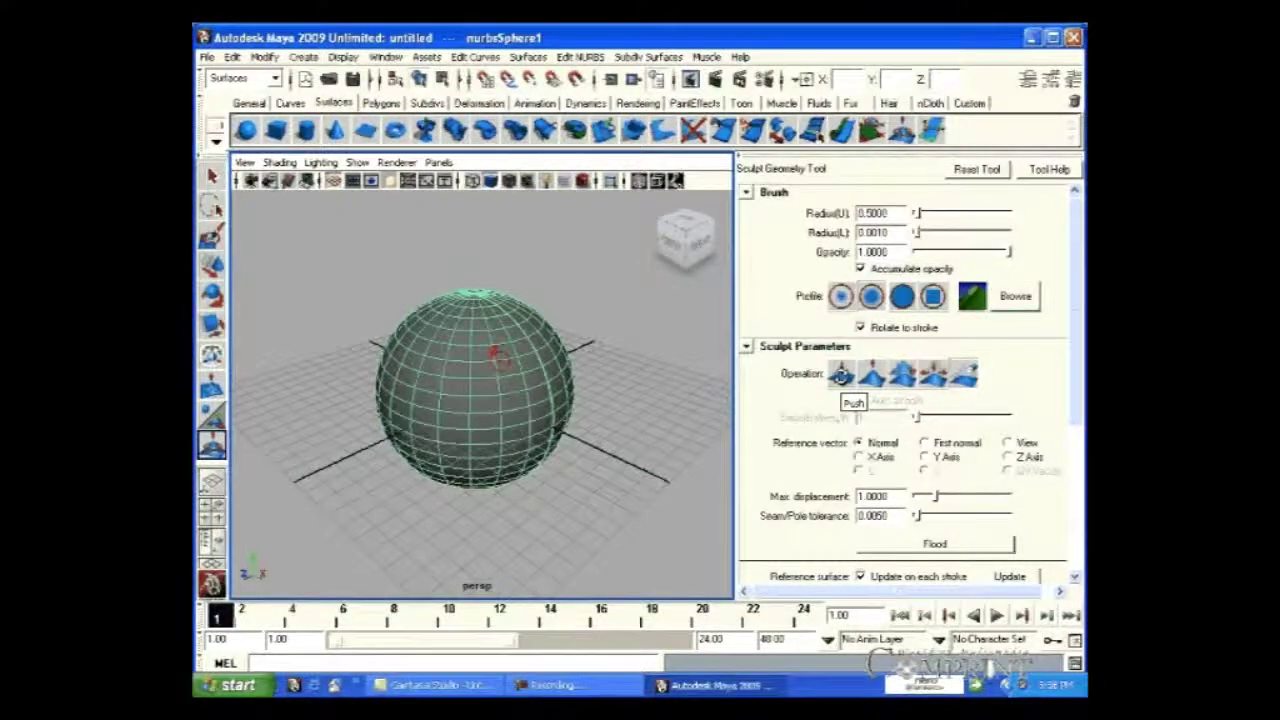
pyautogui.click(843, 373)
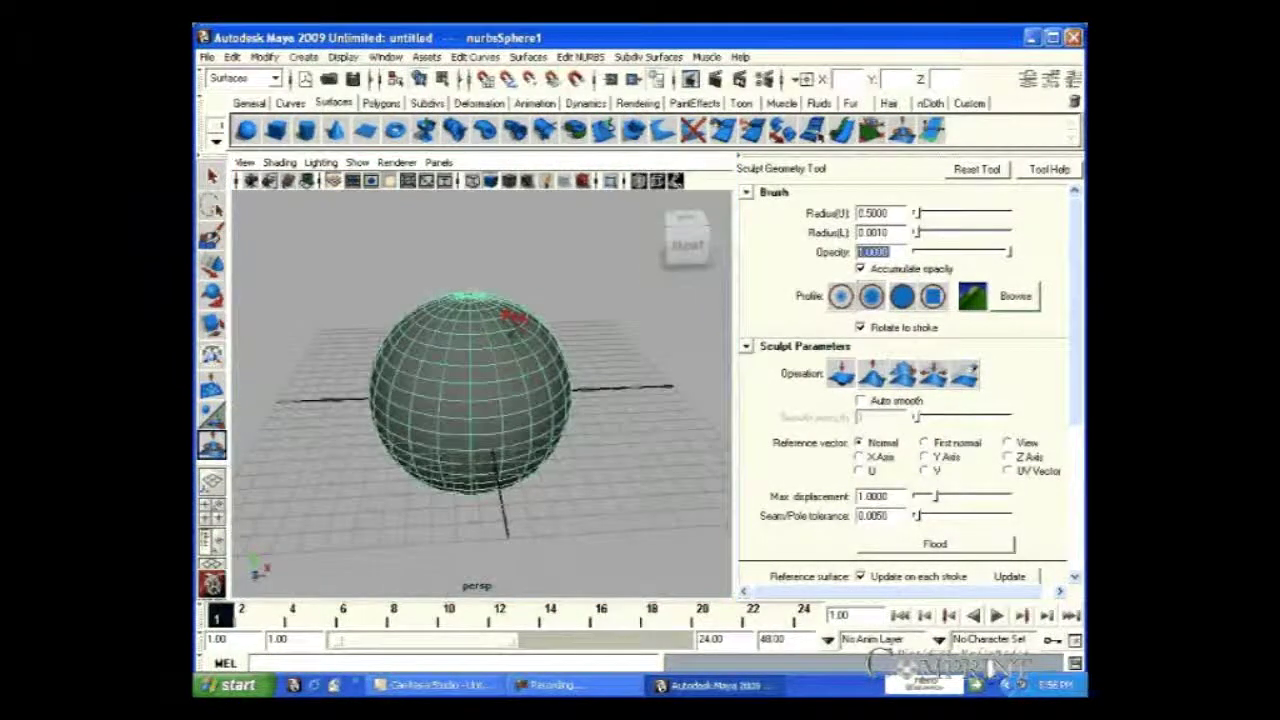
pyautogui.write('0.5')
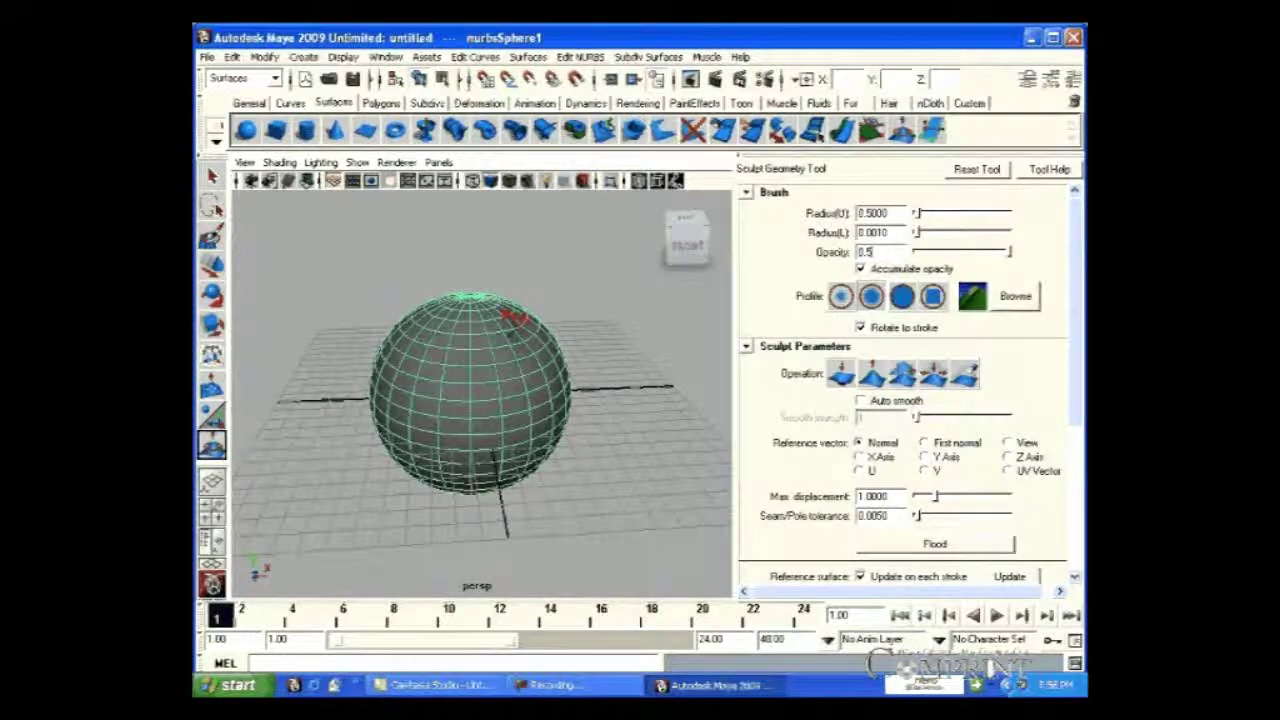
pyautogui.press('Return')
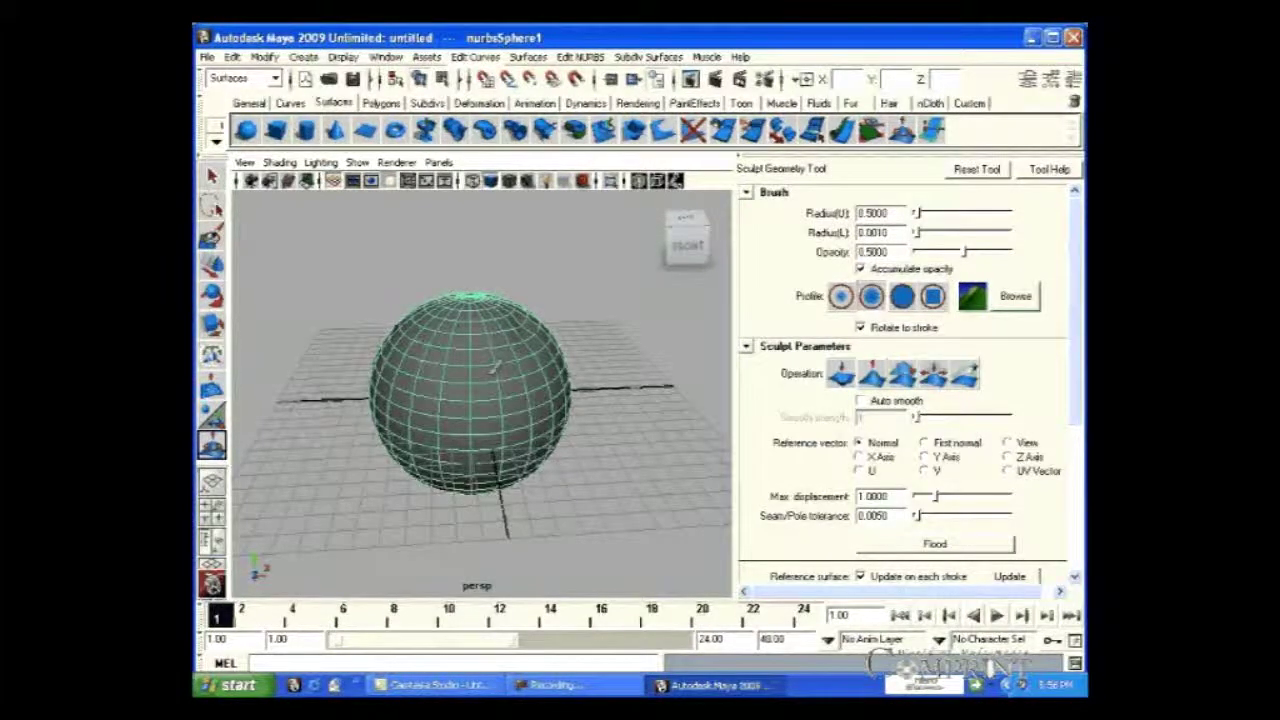
pyautogui.click(492, 400)
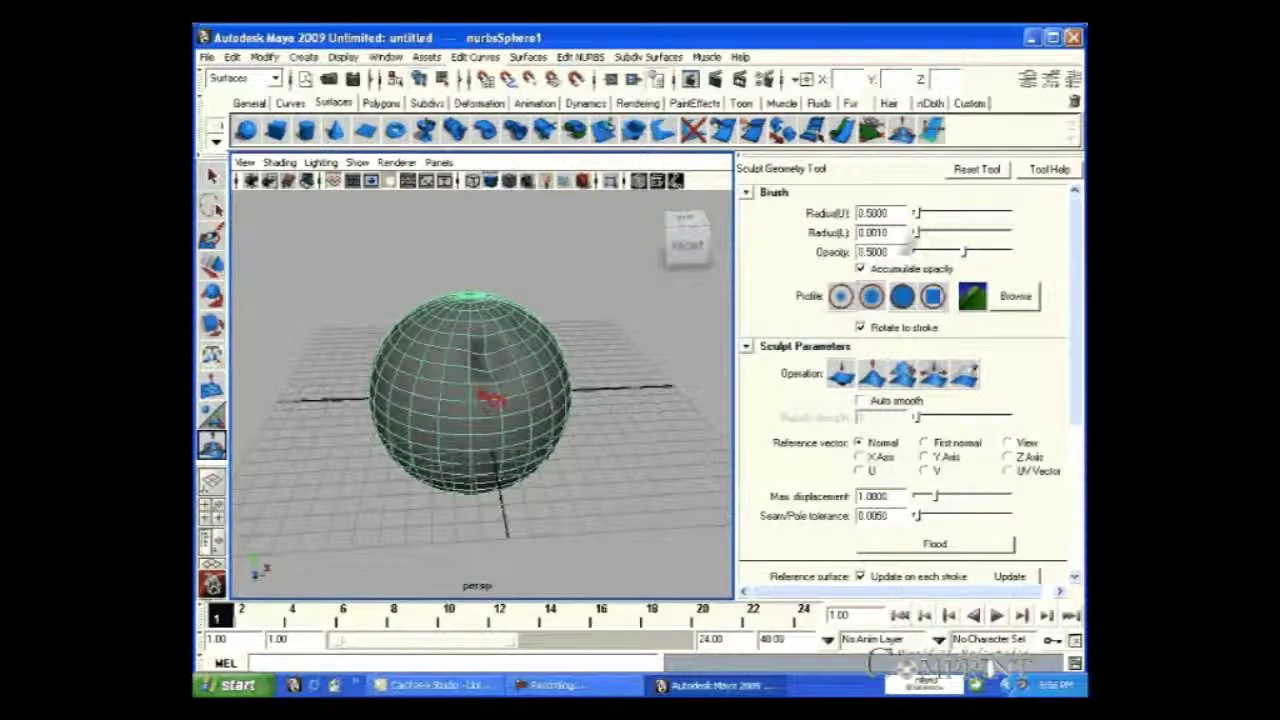
# Set the brush opacity to 1 and sculpt a deeper vertical groove beside the first dent.
pyautogui.moveTo(887, 252); pyautogui.dragTo(761, 247)
pyautogui.write('1')
pyautogui.press('Return')
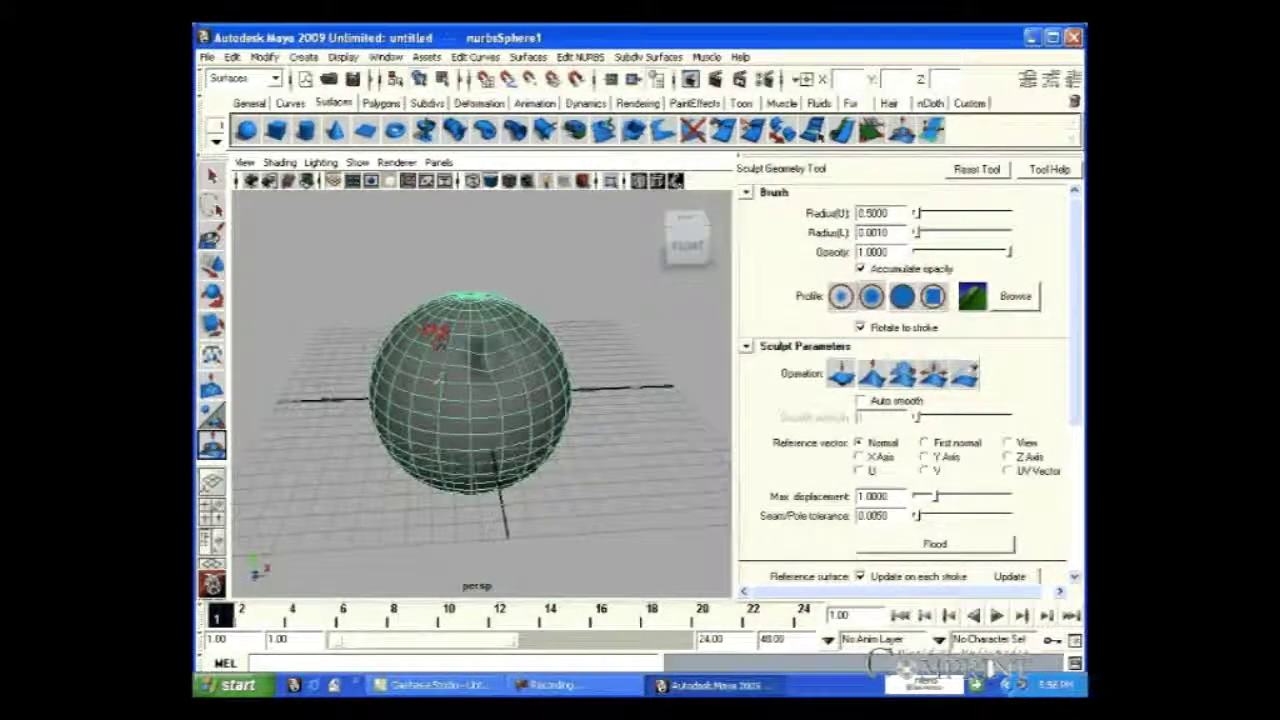
pyautogui.moveTo(442, 336)
pyautogui.mouseDown()
pyautogui.moveTo(433, 415)
pyautogui.moveTo(438, 390)
pyautogui.mouseUp()
pyautogui.moveTo(448, 327); pyautogui.dragTo(426, 389)
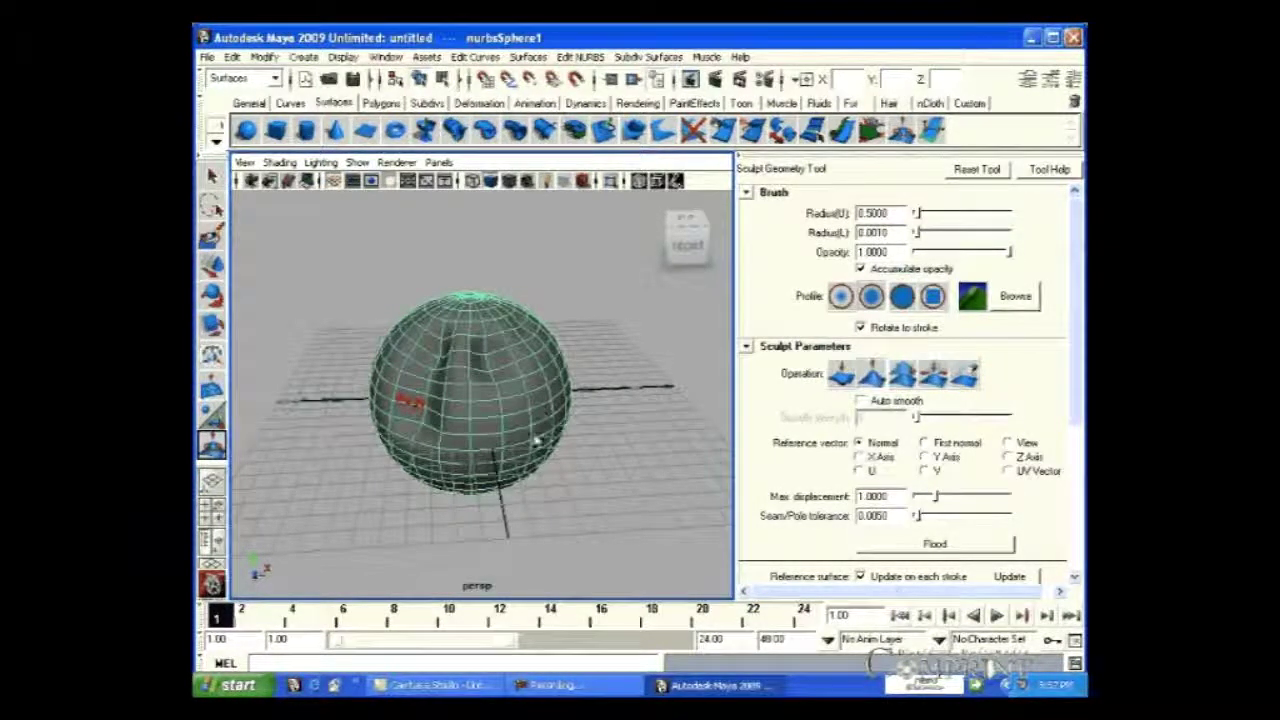
# Pull a raised ridge out of the sphere's side with the sculpt brush.
pyautogui.keyDown('alt'); pyautogui.moveTo(537, 441); pyautogui.dragTo(491, 420); pyautogui.keyUp('alt')
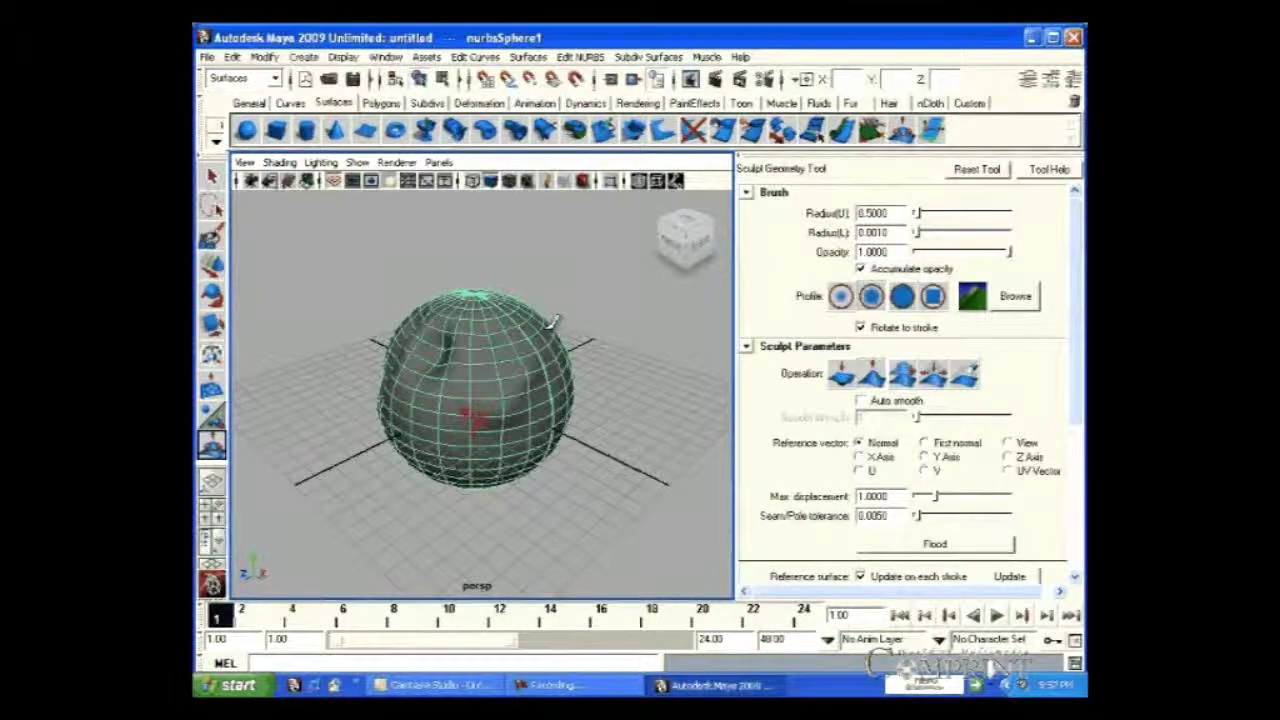
pyautogui.keyDown('alt'); pyautogui.moveTo(532, 405); pyautogui.dragTo(572, 402); pyautogui.keyUp('alt')
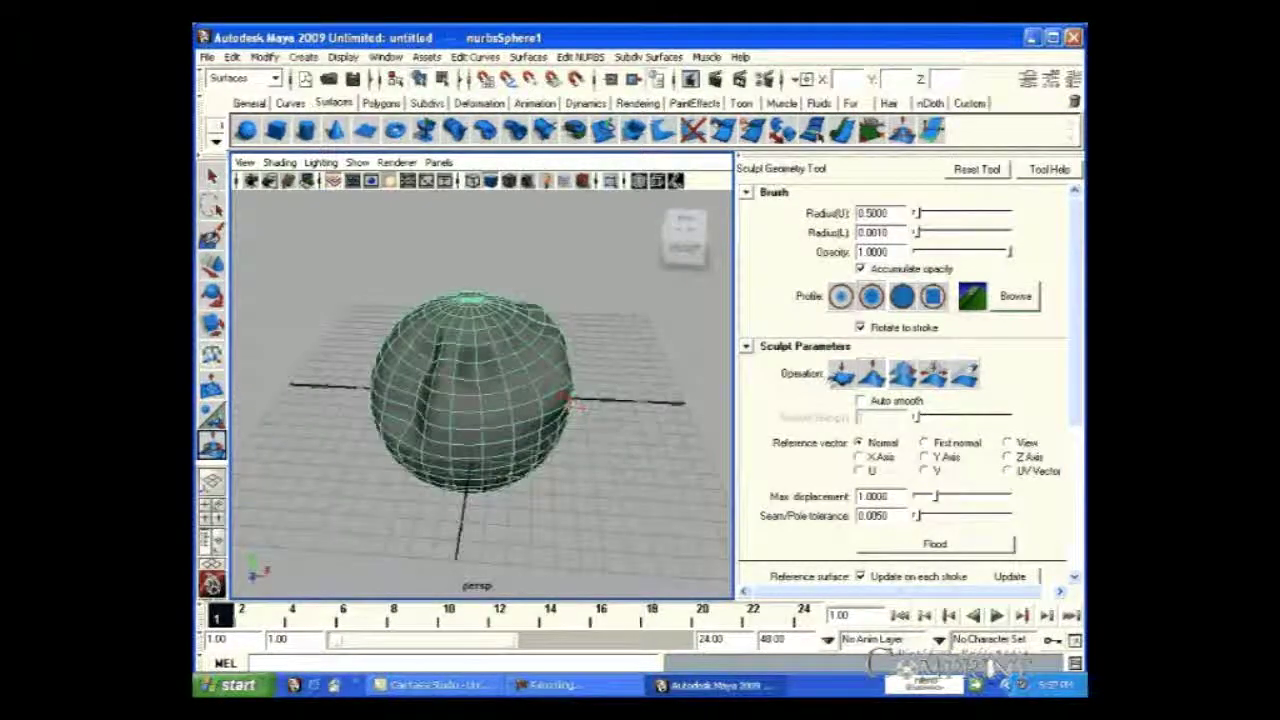
# Choose the Smooth operation at strength 1 and soften the ridge and groove on the sphere.
pyautogui.click(903, 374)
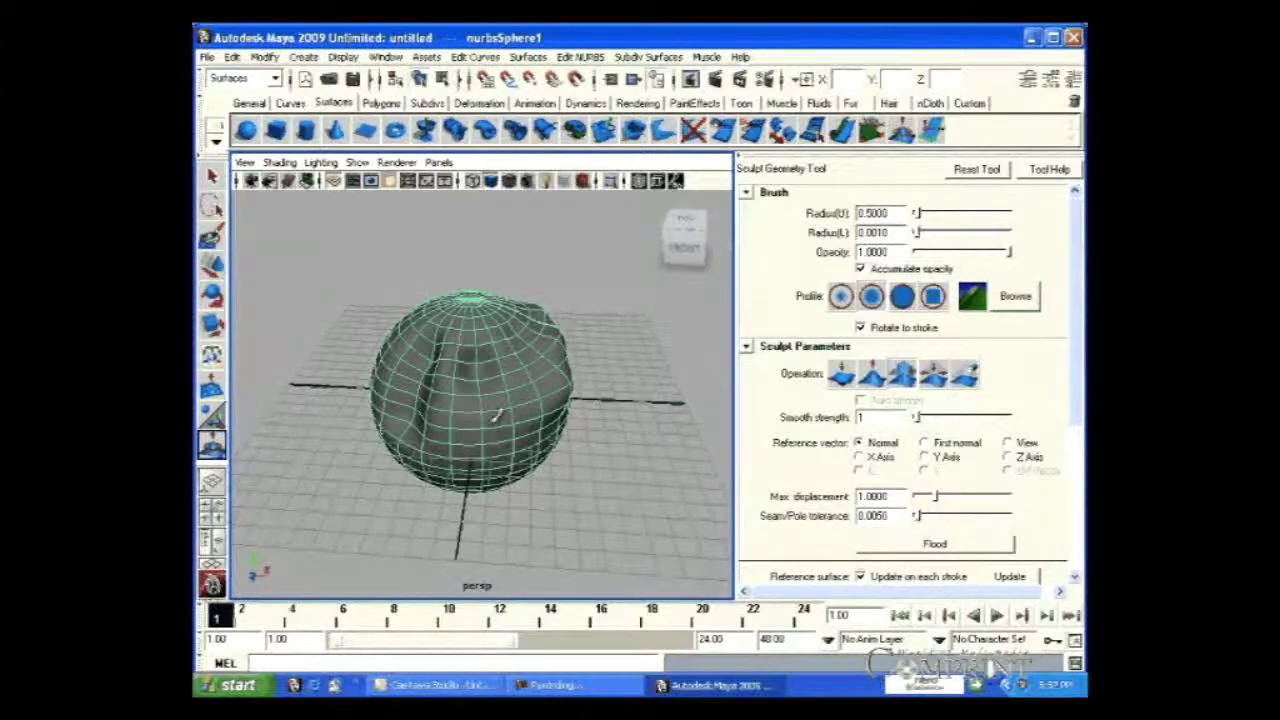
pyautogui.keyDown('alt'); pyautogui.moveTo(540, 322); pyautogui.dragTo(509, 382); pyautogui.keyUp('alt')
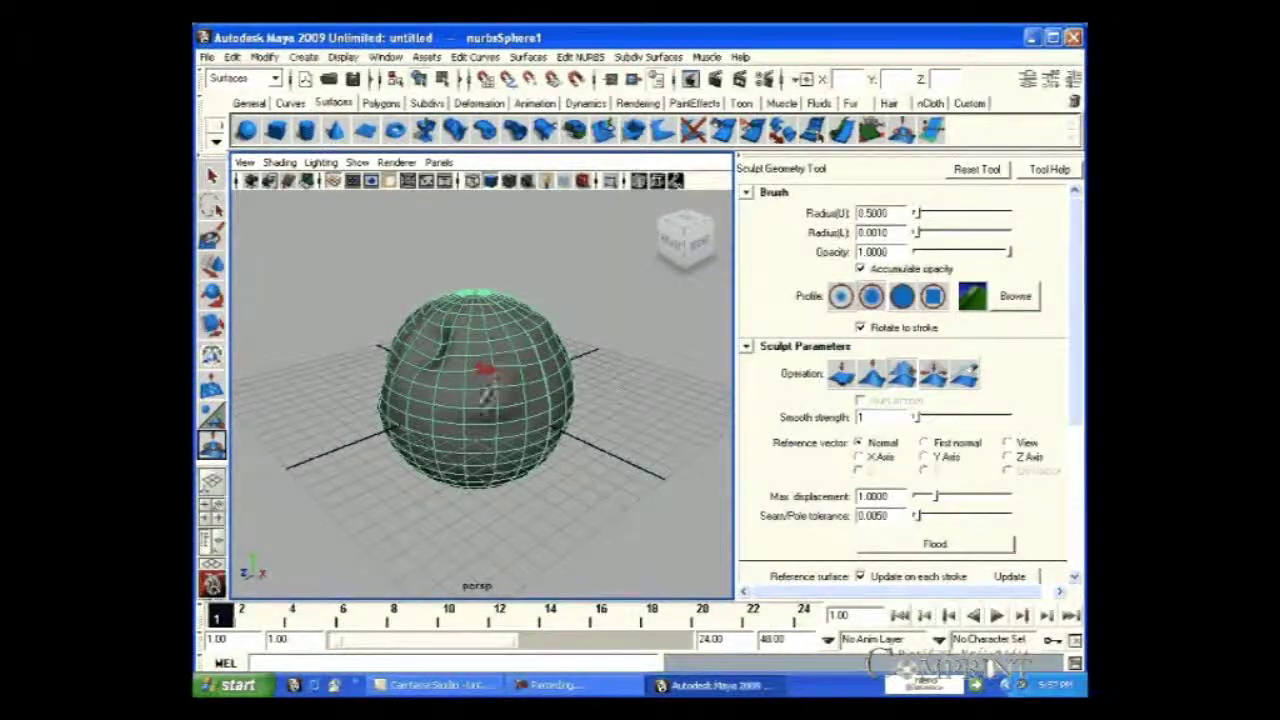
pyautogui.keyDown('alt'); pyautogui.moveTo(440, 378); pyautogui.dragTo(438, 355); pyautogui.keyUp('alt')
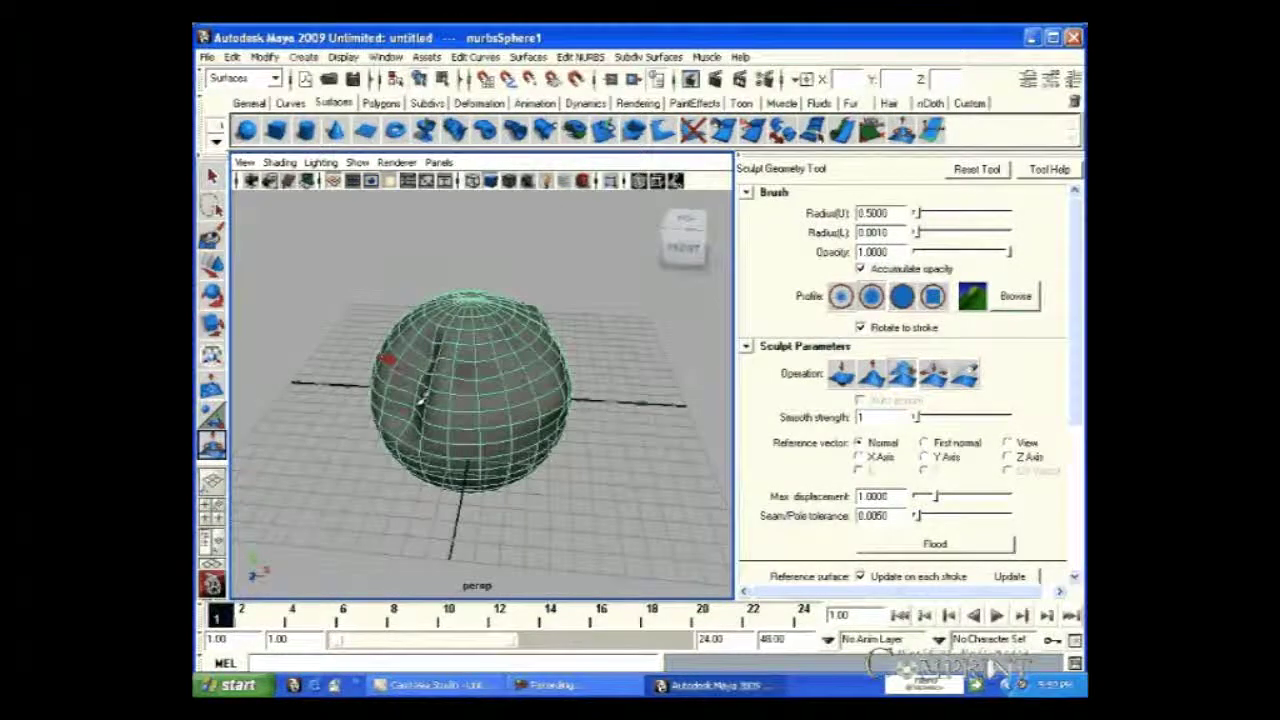
pyautogui.moveTo(422, 400); pyautogui.dragTo(425, 378)
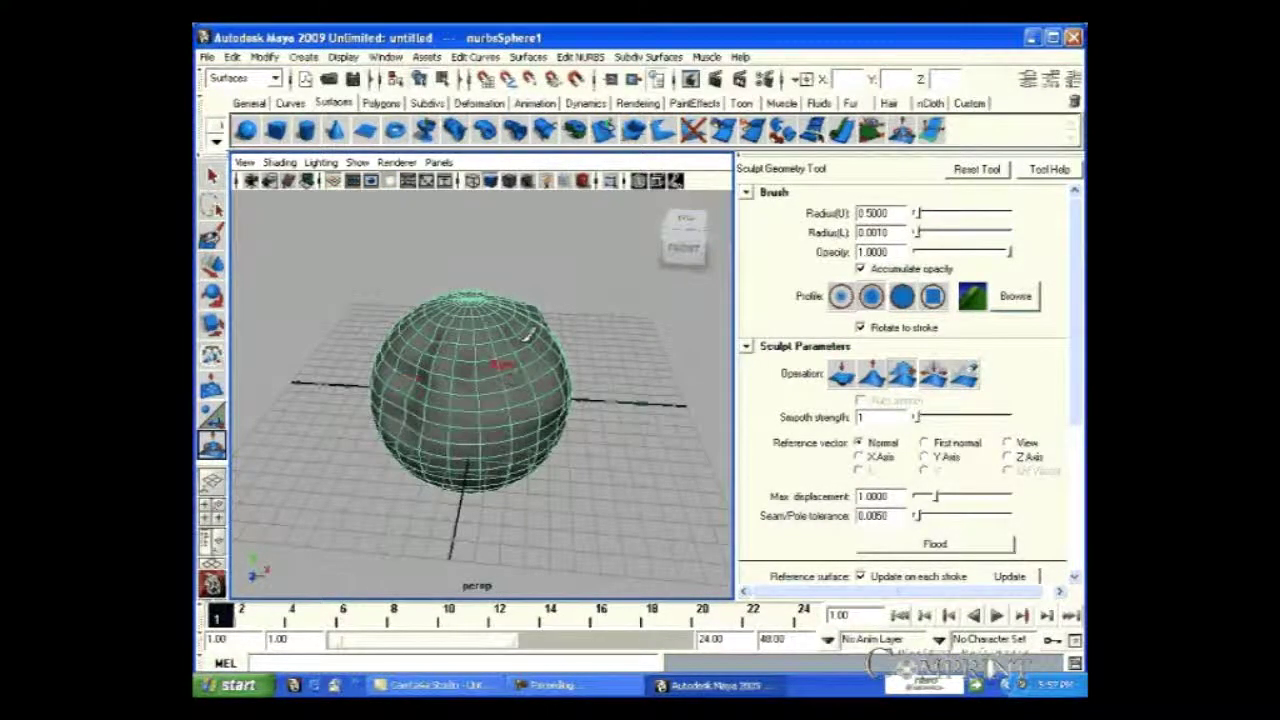
# Choose the Pull operation with an upper brush radius of 2 and pull a large bulge out of the sphere.
pyautogui.click(873, 375)
pyautogui.click(933, 213)
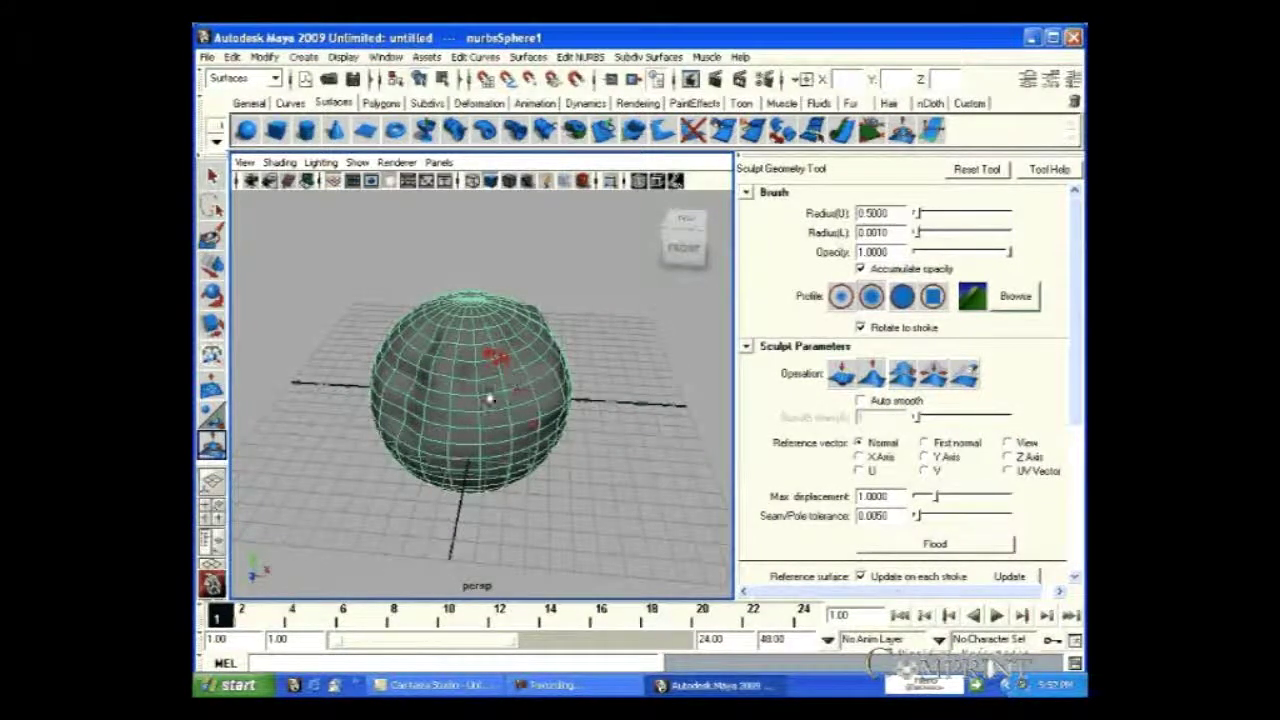
pyautogui.moveTo(903, 209); pyautogui.dragTo(753, 208)
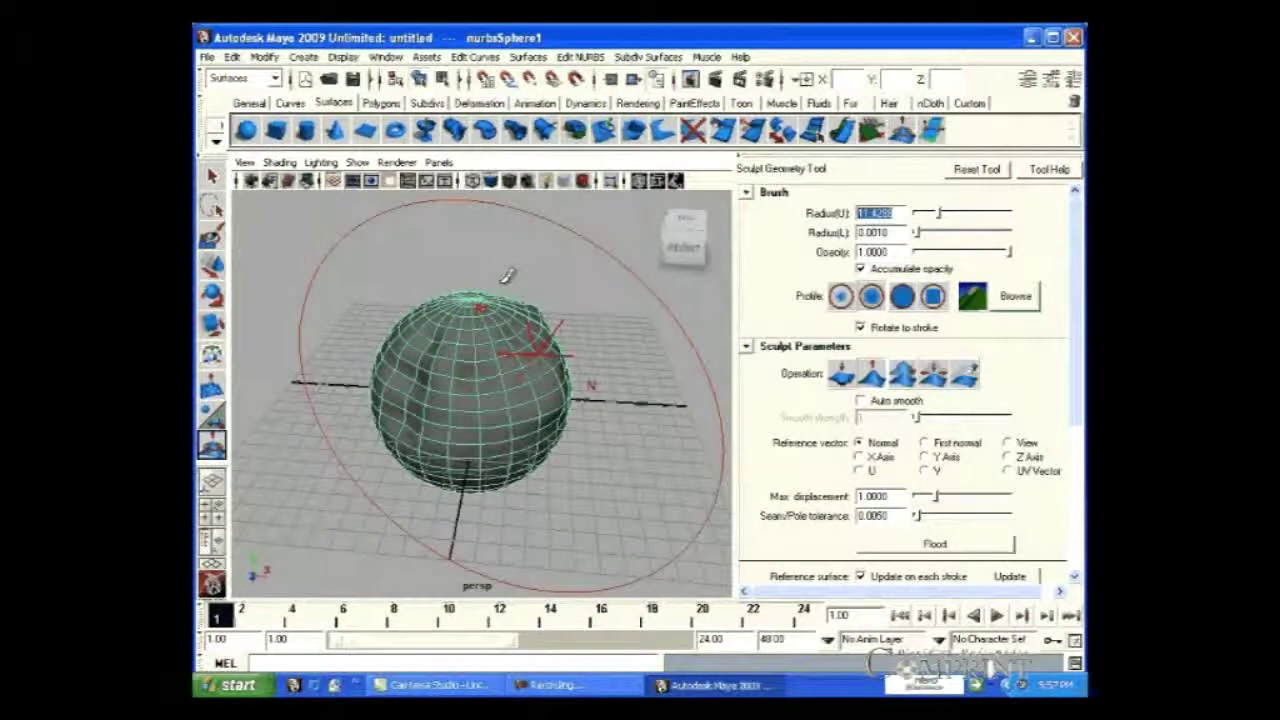
pyautogui.write('2')
pyautogui.press('Return')
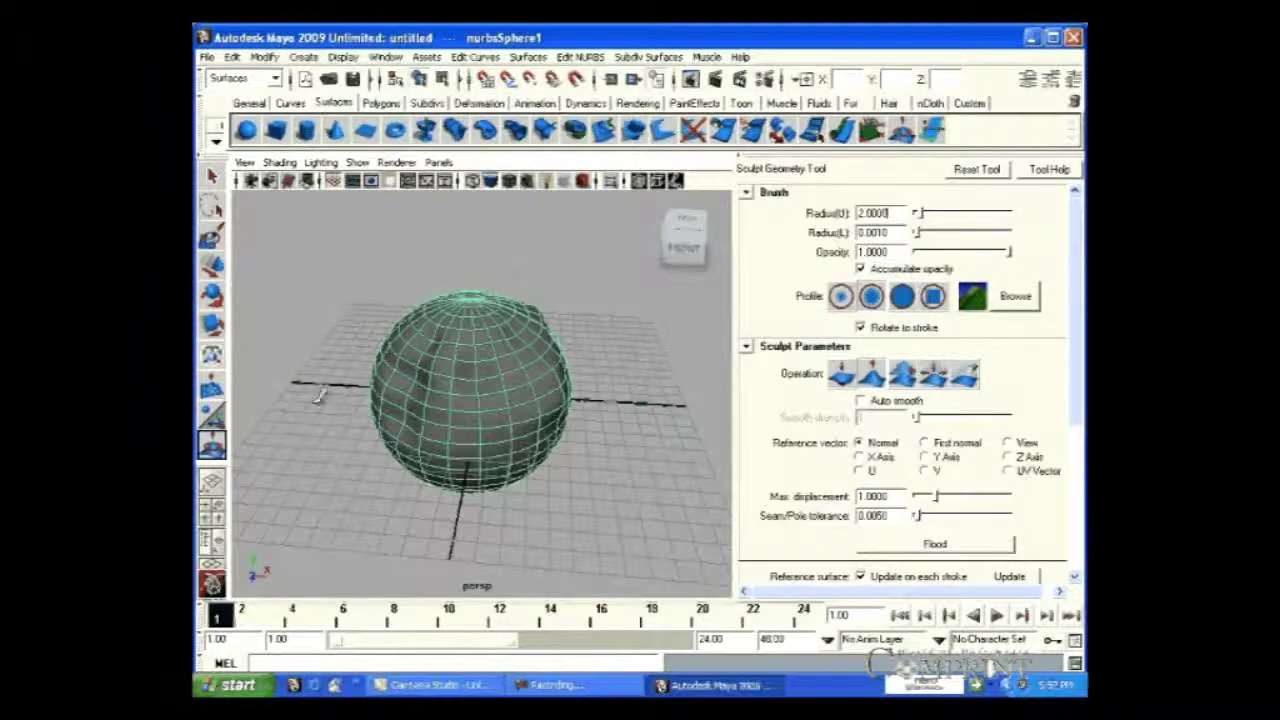
pyautogui.moveTo(512, 352)
pyautogui.mouseDown()
pyautogui.moveTo(508, 452)
pyautogui.moveTo(508, 344)
pyautogui.moveTo(520, 443)
pyautogui.moveTo(532, 368)
pyautogui.moveTo(550, 422)
pyautogui.moveTo(537, 372)
pyautogui.moveTo(511, 346)
pyautogui.moveTo(520, 446)
pyautogui.mouseUp()
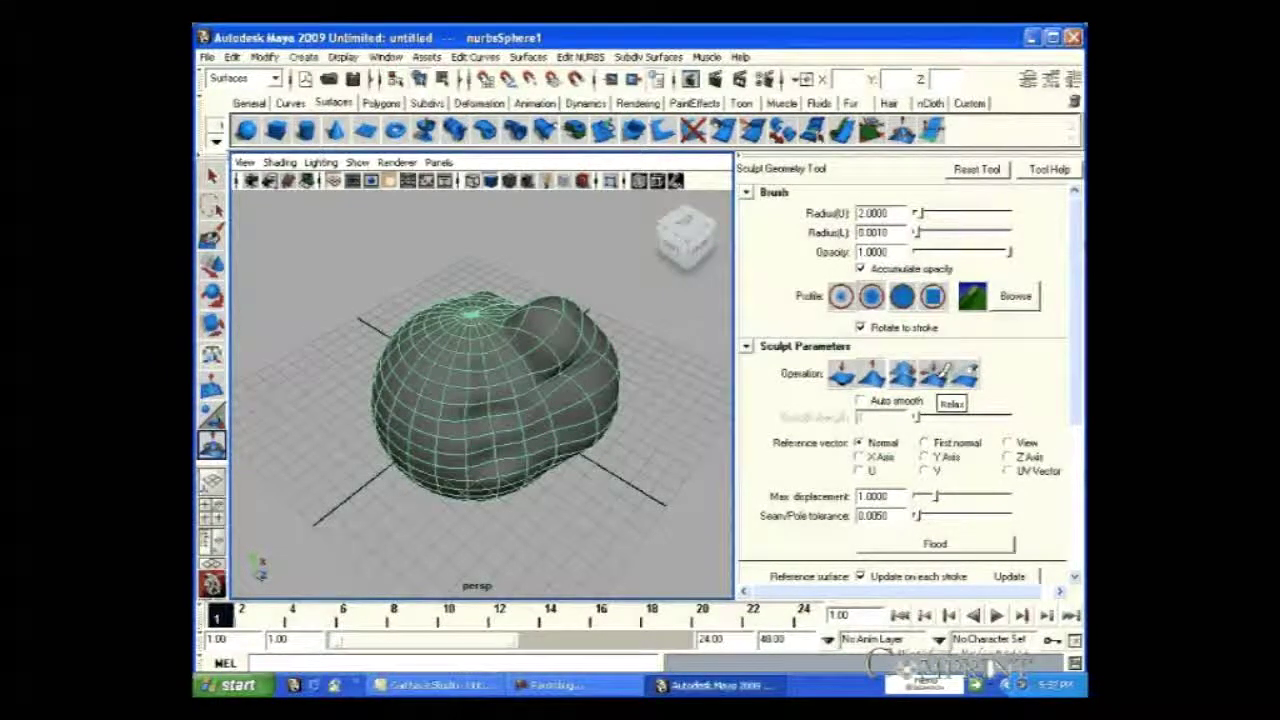
# Choose the Relax operation and brush over the large bulge to even out its surface.
pyautogui.click(931, 374)
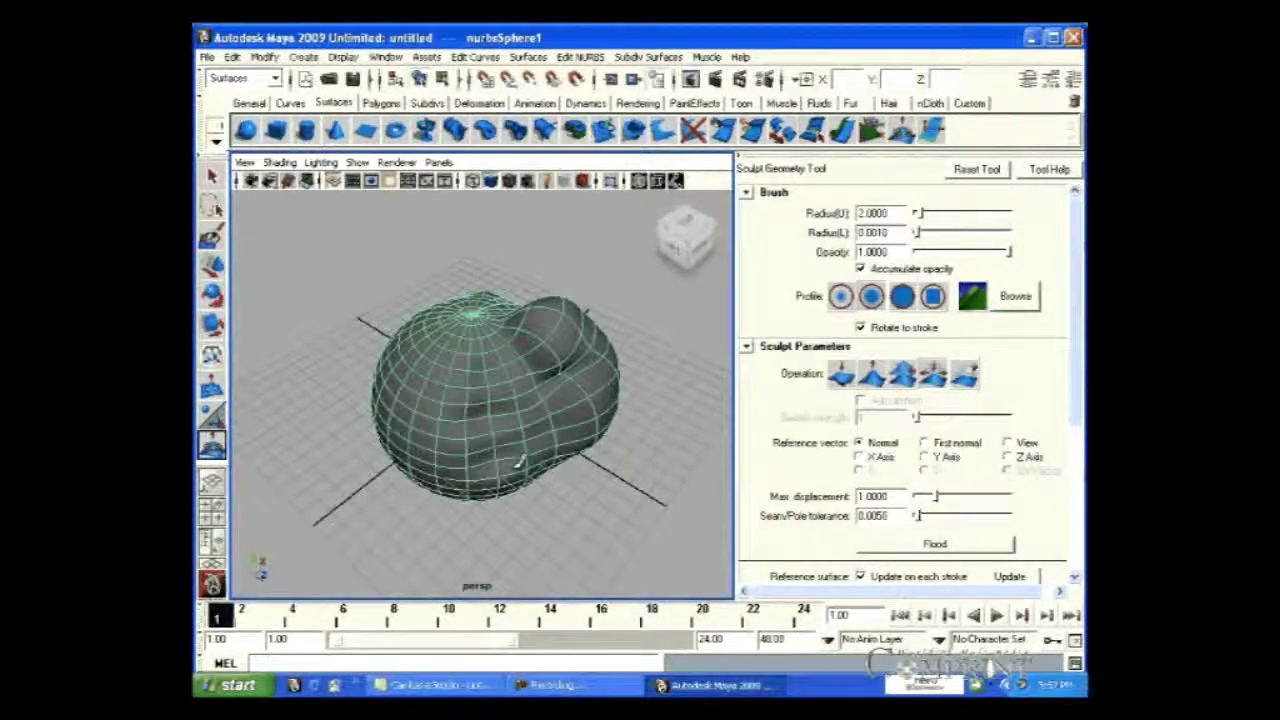
pyautogui.keyDown('alt'); pyautogui.moveTo(523, 466); pyautogui.dragTo(440, 455); pyautogui.keyUp('alt')
pyautogui.moveTo(534, 323)
pyautogui.mouseDown()
pyautogui.moveTo(549, 376)
pyautogui.moveTo(480, 388)
pyautogui.moveTo(452, 413)
pyautogui.mouseUp()
pyautogui.moveTo(440, 457); pyautogui.dragTo(488, 460)
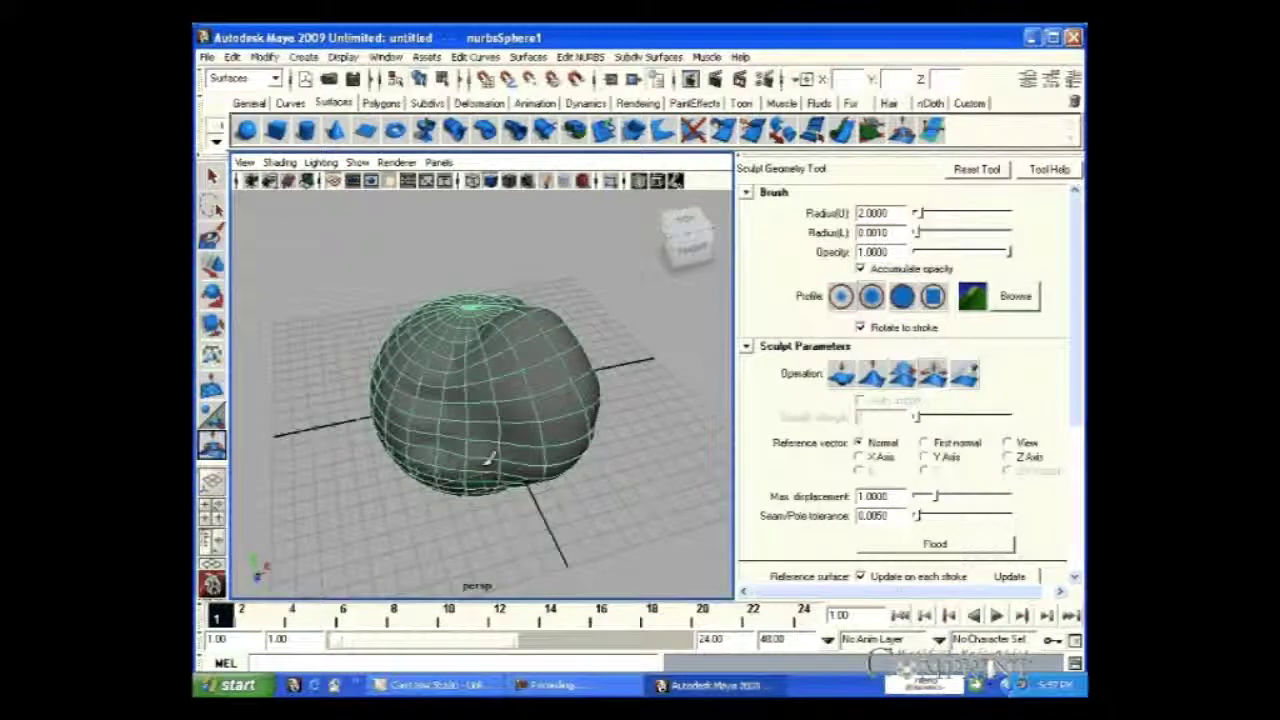
pyautogui.moveTo(457, 406)
pyautogui.mouseDown()
pyautogui.moveTo(461, 468)
pyautogui.moveTo(426, 383)
pyautogui.moveTo(420, 394)
pyautogui.moveTo(400, 372)
pyautogui.mouseUp()
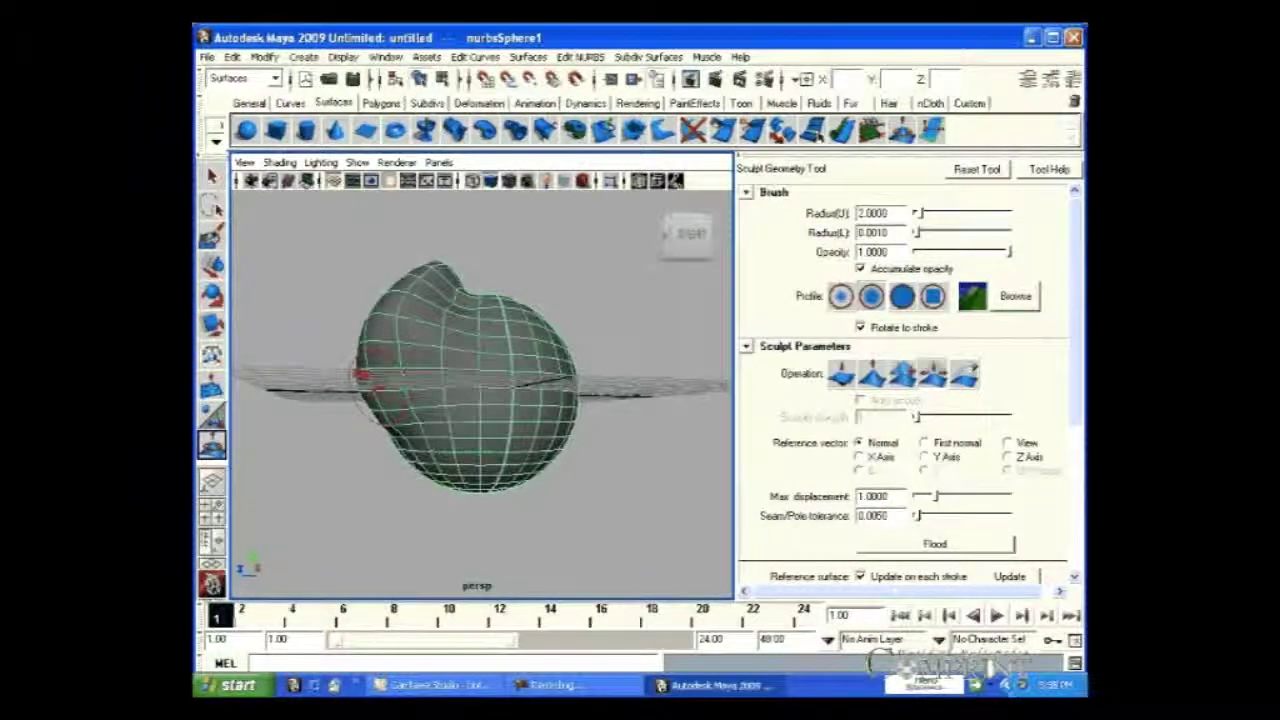
# Brush away part of the large bulge with the Erase operation and return to the Select Tool.
pyautogui.moveTo(494, 360)
pyautogui.keyDown('alt'); pyautogui.mouseDown()
pyautogui.moveTo(523, 306)
pyautogui.moveTo(510, 308)
pyautogui.moveTo(514, 337)
pyautogui.moveTo(400, 385)
pyautogui.mouseUp(); pyautogui.keyUp('alt')
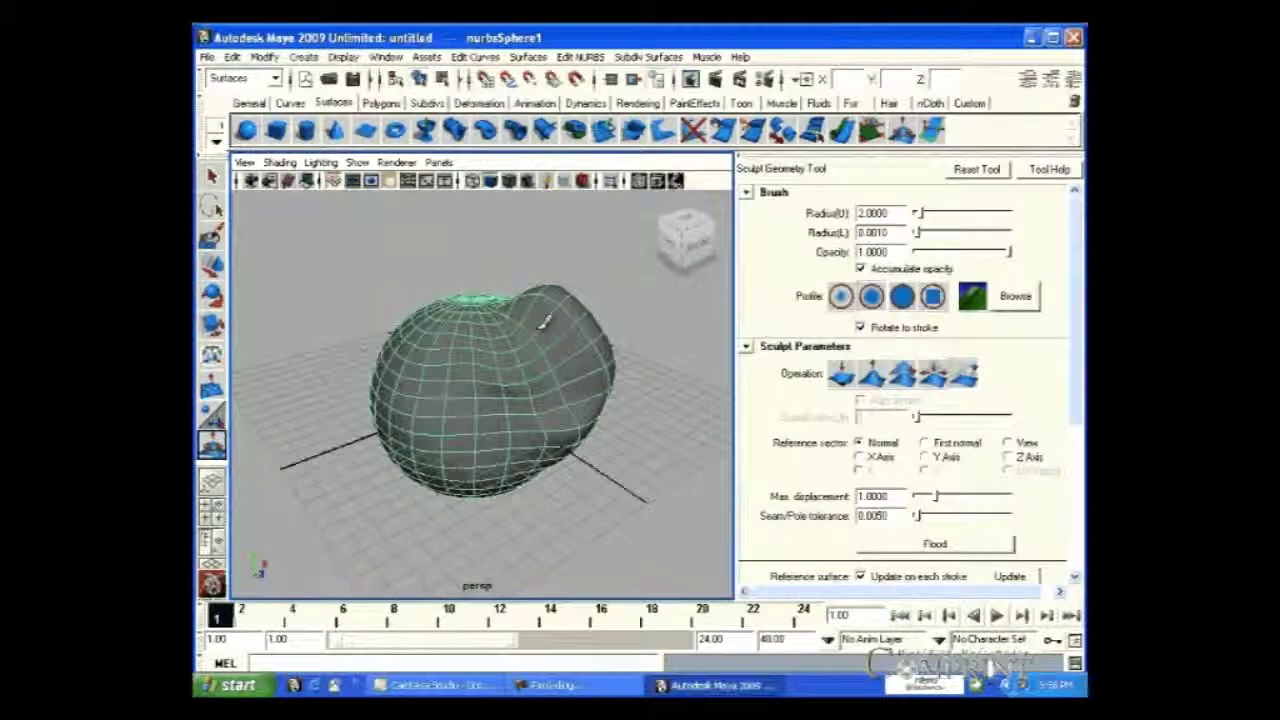
pyautogui.moveTo(566, 380)
pyautogui.keyDown('alt'); pyautogui.mouseDown()
pyautogui.moveTo(530, 342)
pyautogui.moveTo(538, 438)
pyautogui.mouseUp(); pyautogui.keyUp('alt')
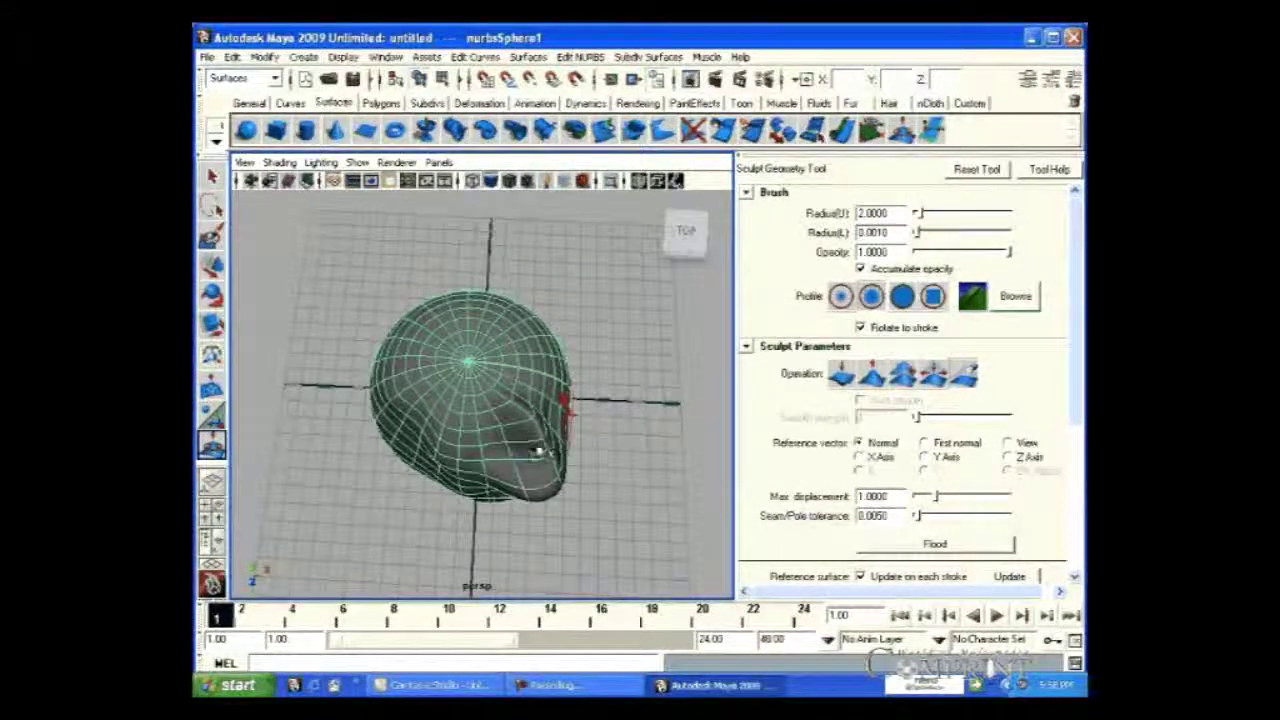
pyautogui.moveTo(486, 398)
pyautogui.mouseDown()
pyautogui.moveTo(545, 424)
pyautogui.moveTo(530, 410)
pyautogui.moveTo(492, 490)
pyautogui.moveTo(526, 474)
pyautogui.mouseUp()
pyautogui.press('q')
pyautogui.click(443, 472)
pyautogui.moveTo(443, 474)
pyautogui.keyDown('alt'); pyautogui.mouseDown()
pyautogui.moveTo(477, 460)
pyautogui.moveTo(518, 406)
pyautogui.mouseUp(); pyautogui.keyUp('alt')
pyautogui.click(518, 404)
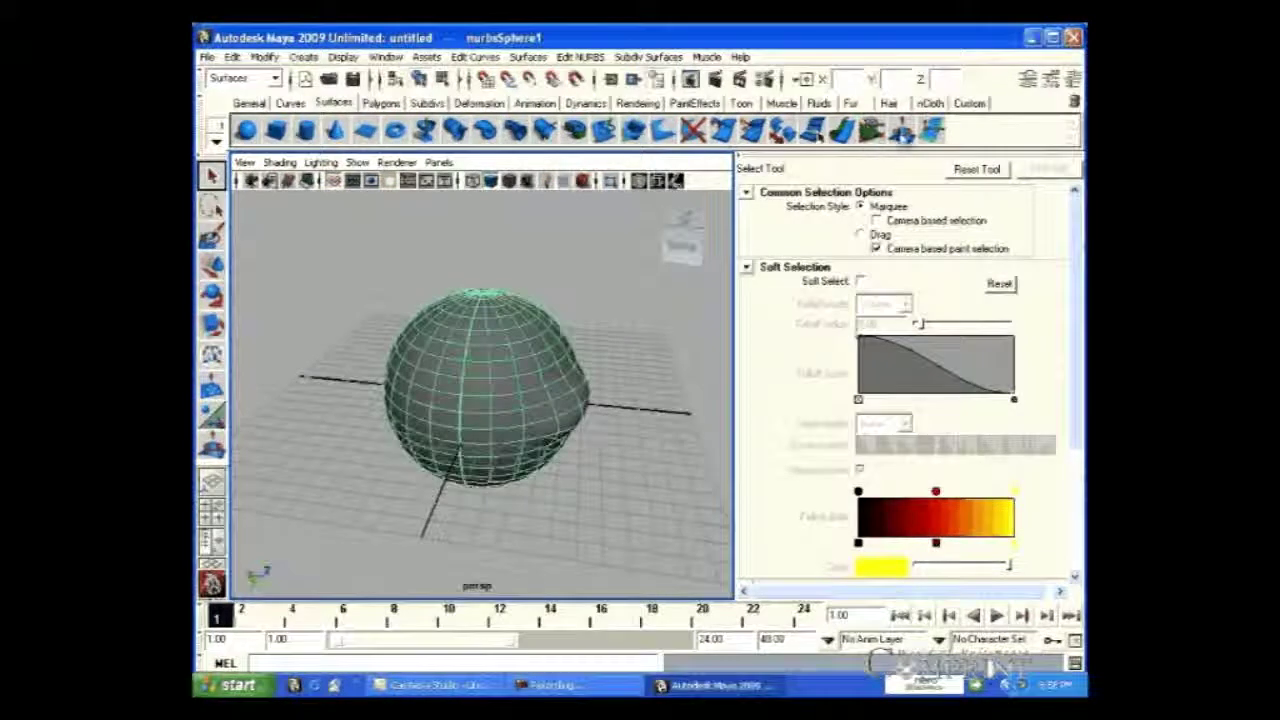
# Activate the Sculpt Geometry Tool and enable stroke Reflection with X as the reflection axis.
pyautogui.click(904, 134)
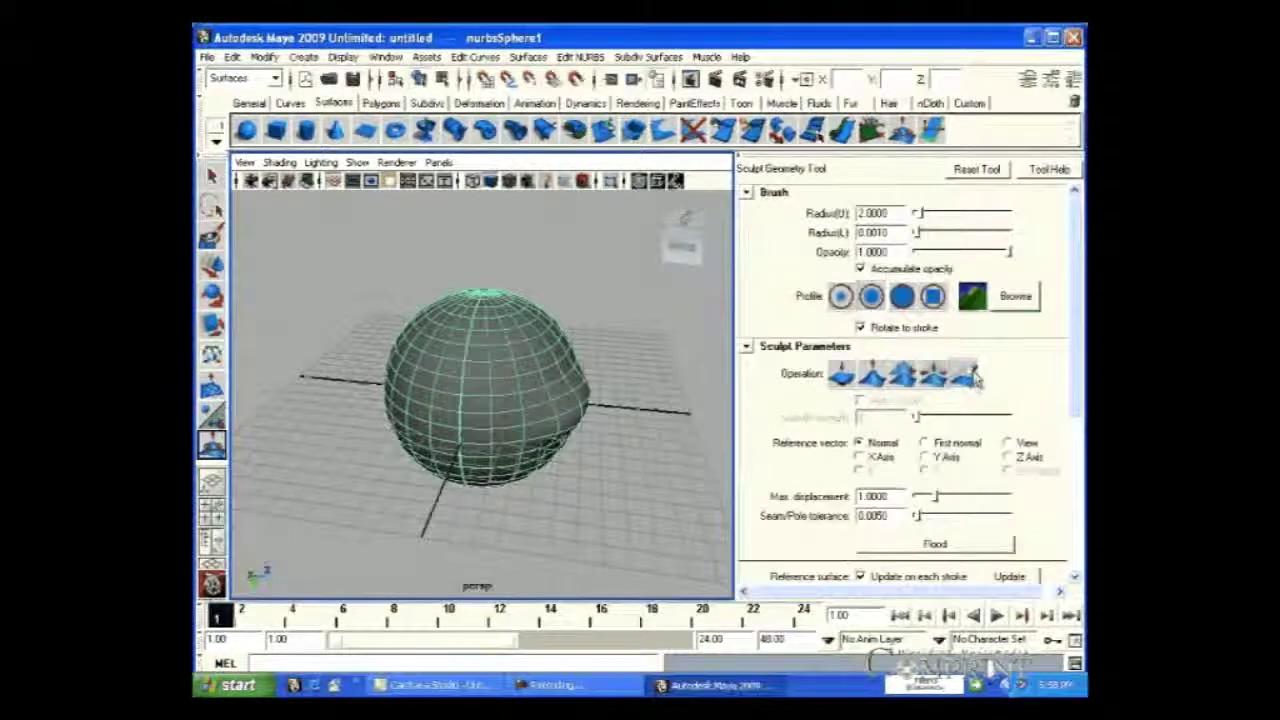
pyautogui.scroll(-1, 934, 440)
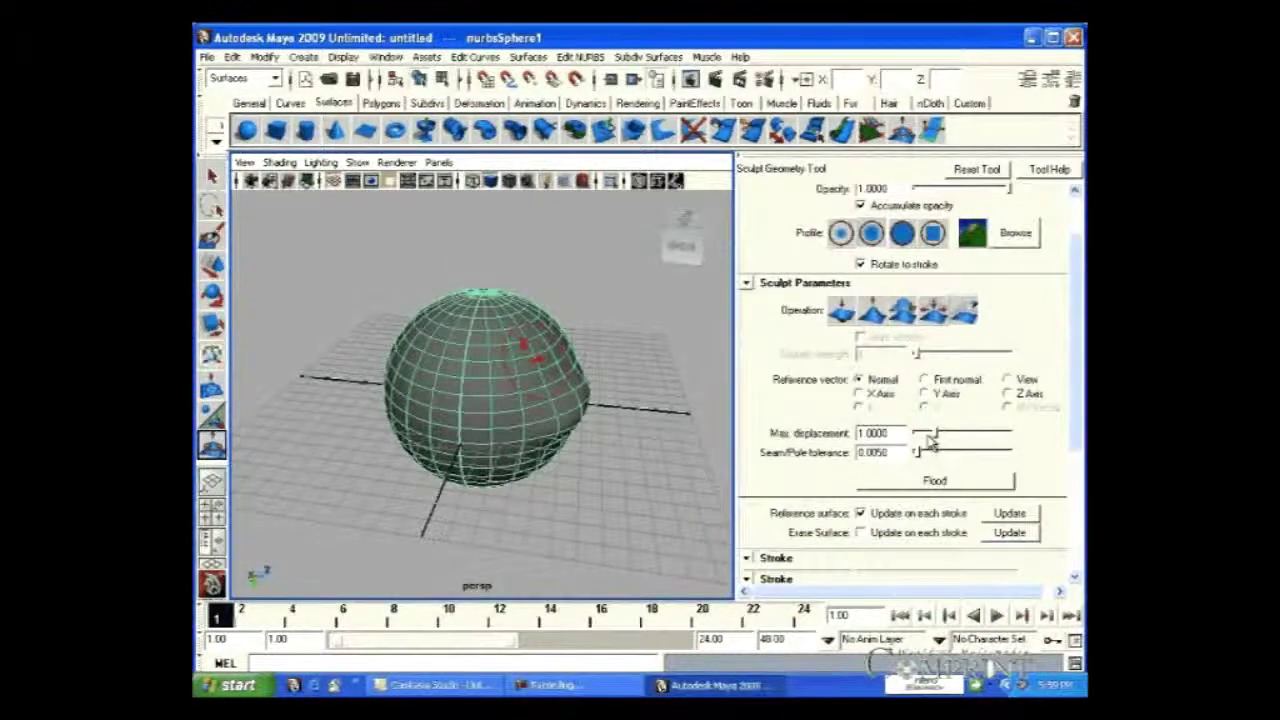
pyautogui.scroll(-4, 930, 443)
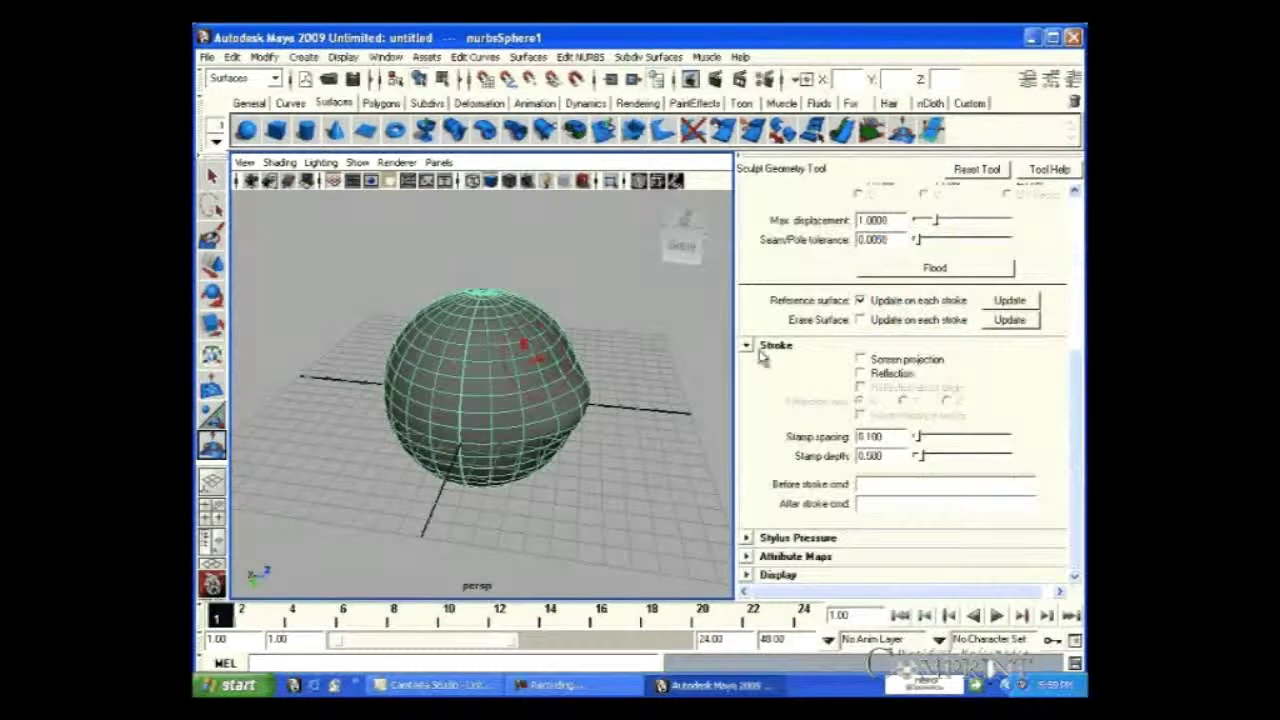
pyautogui.click(866, 374)
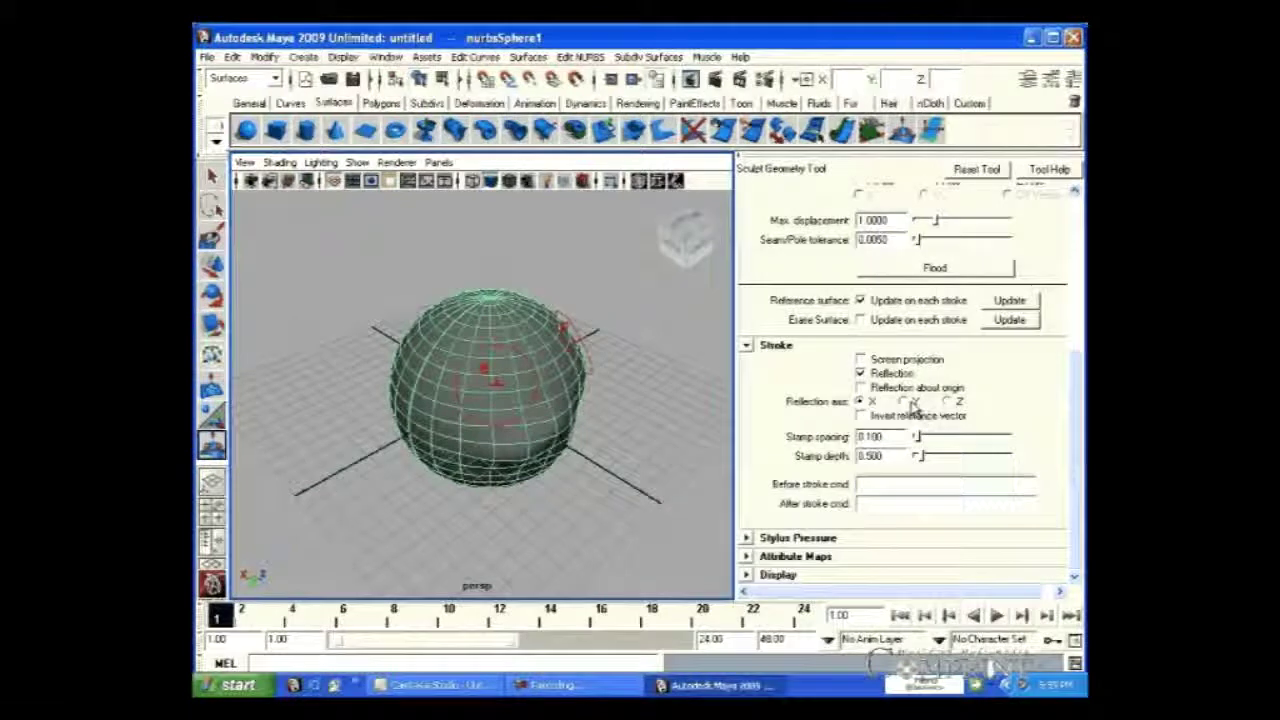
pyautogui.click(904, 401)
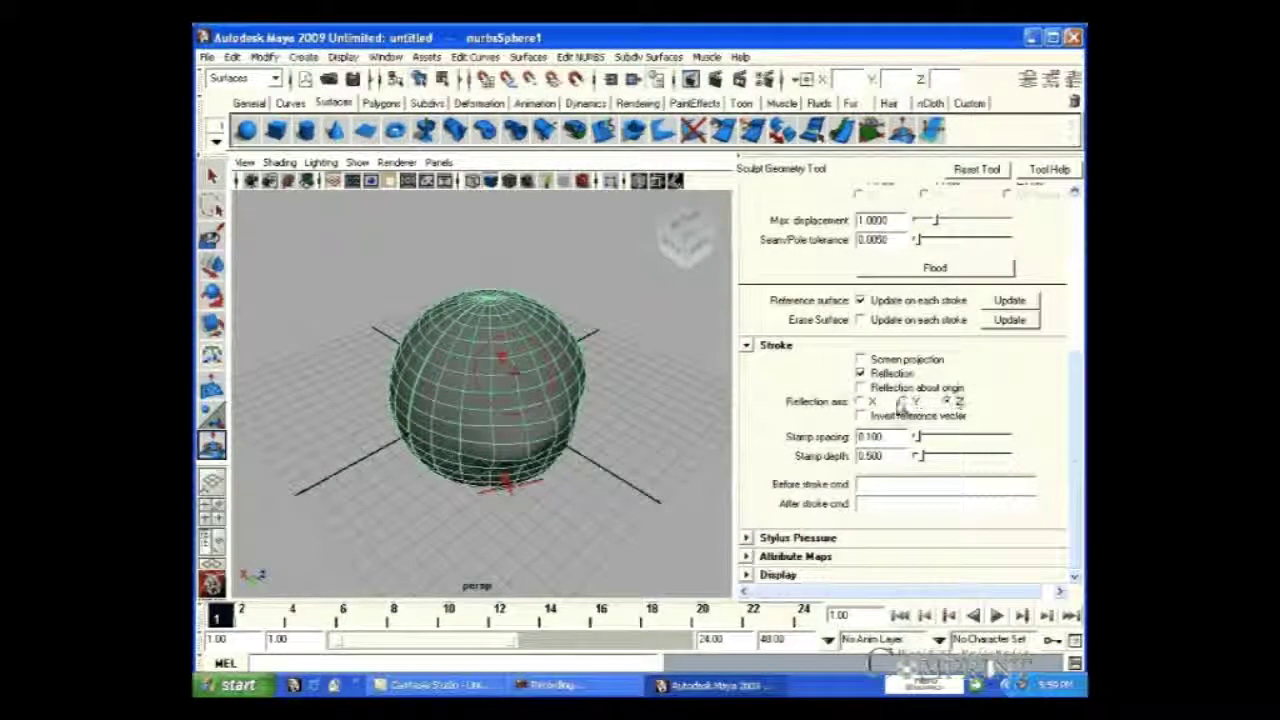
pyautogui.click(862, 401)
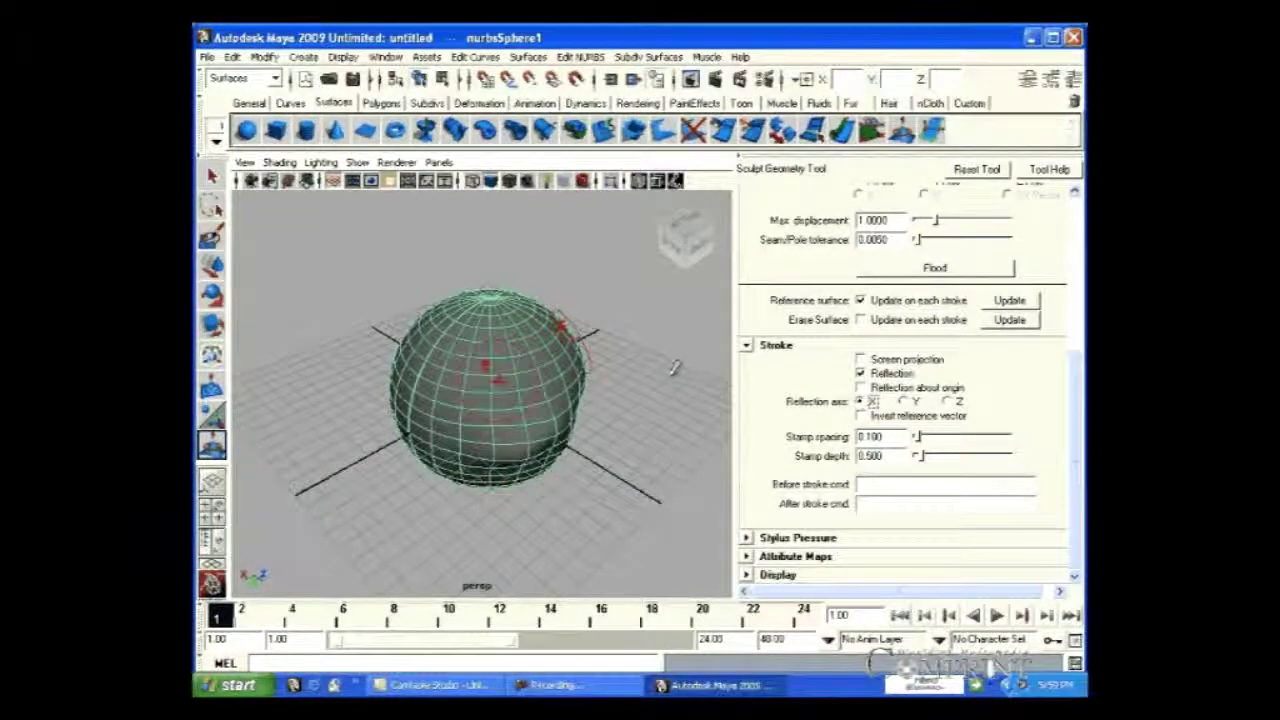
# Sculpt a mirrored pair of round dents into the sphere with the Push operation and return to the Select Tool.
pyautogui.keyDown('alt'); pyautogui.moveTo(642, 386); pyautogui.dragTo(625, 399, button='middle'); pyautogui.keyUp('alt')
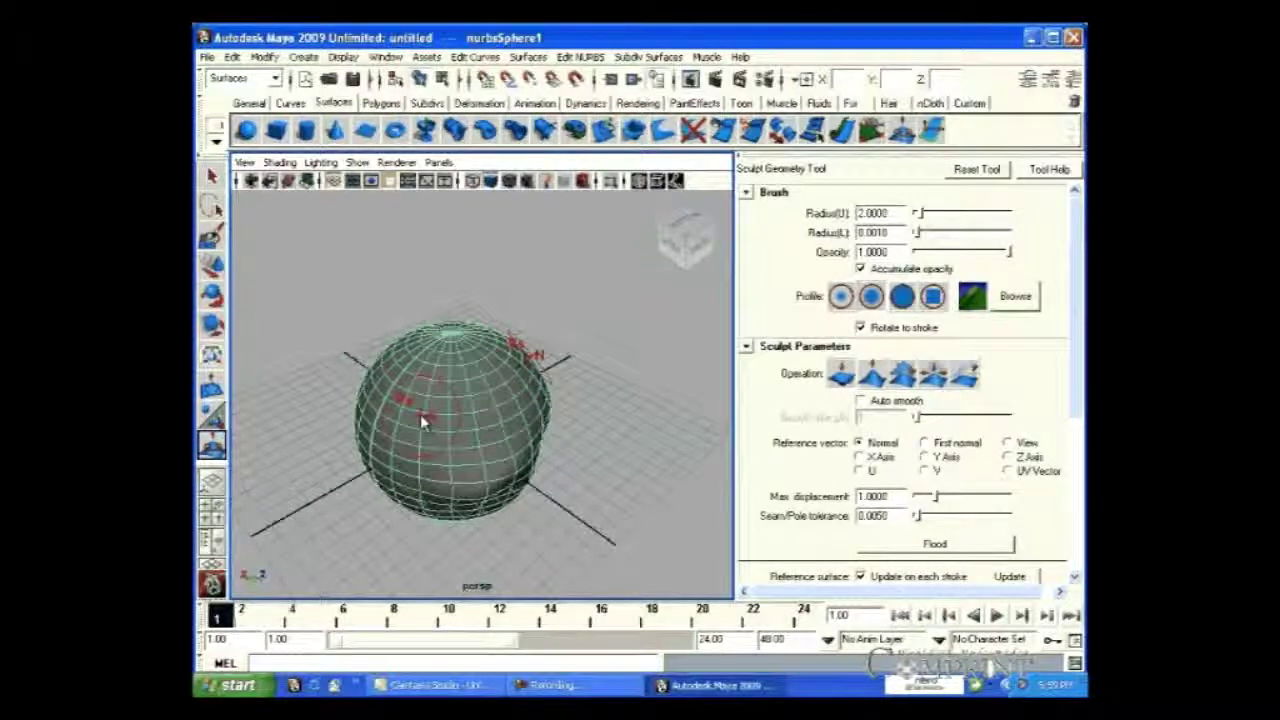
pyautogui.click(420, 414)
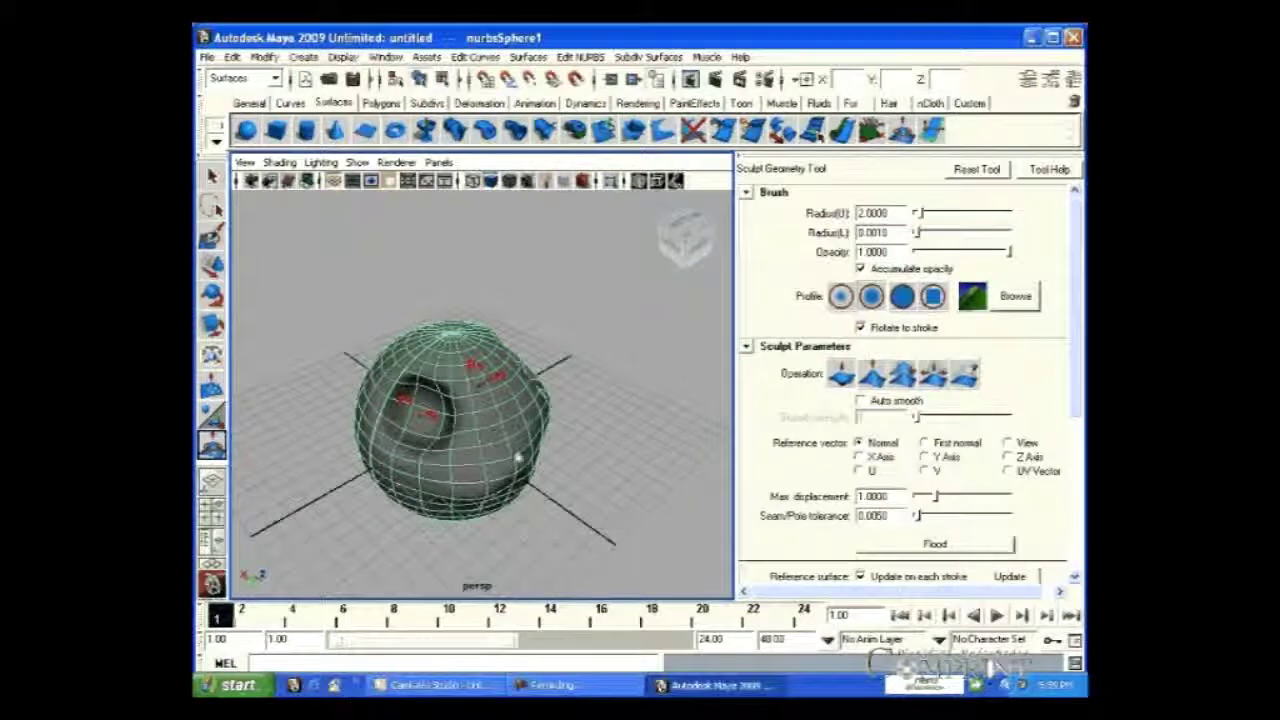
pyautogui.press('q')
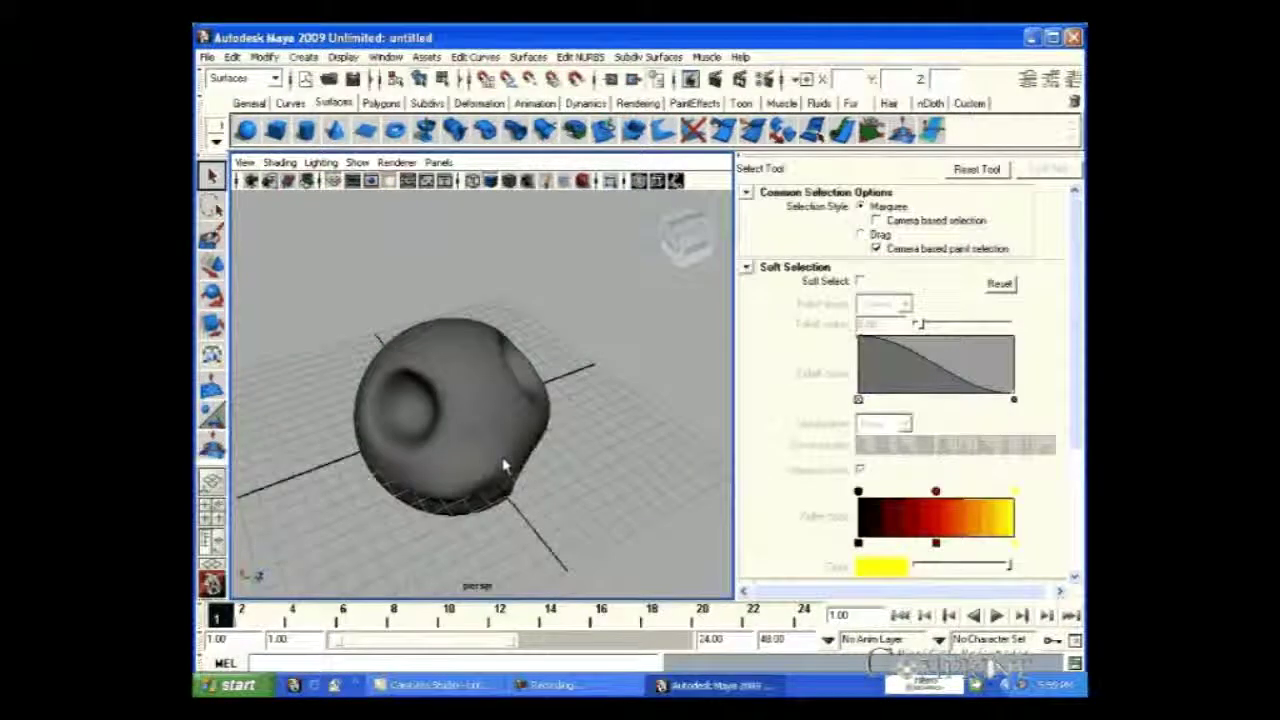